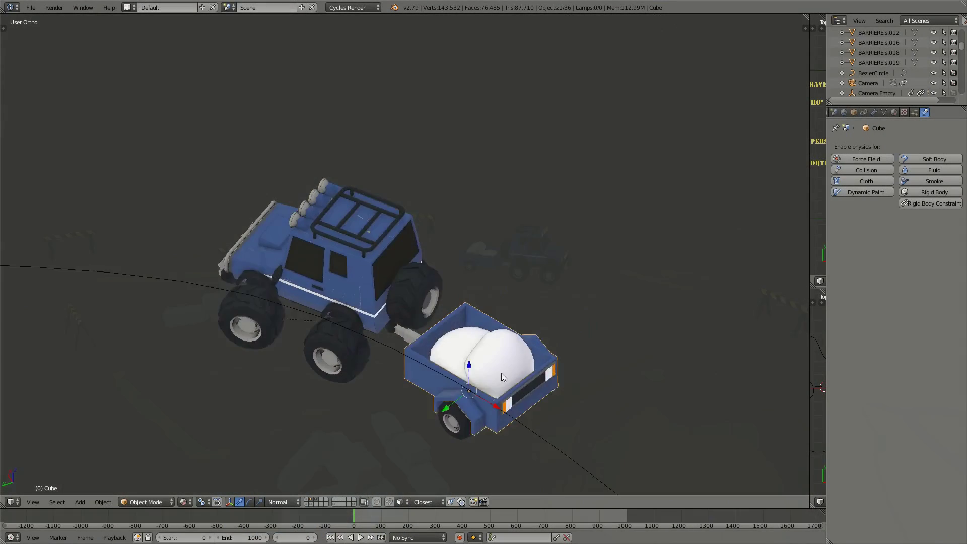
# - Inspect the jeep and trailer, trying and cancelling moves of the trailer and its wheel
pyautogui.moveTo(502, 377)
pyautogui.mouseDown(button='middle')
pyautogui.moveTo(482, 350)
pyautogui.moveTo(531, 351)
pyautogui.mouseUp(button='middle')
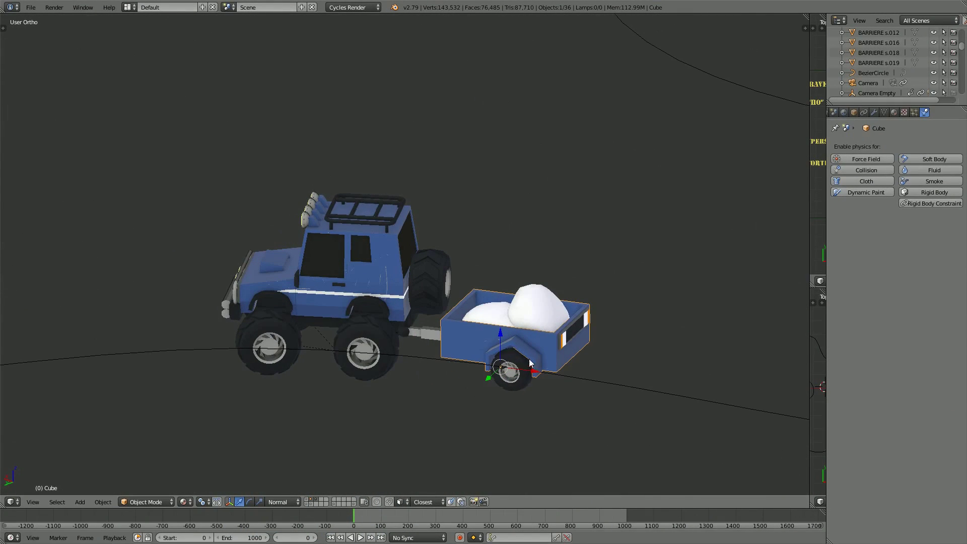
pyautogui.scroll(2, 464, 316)
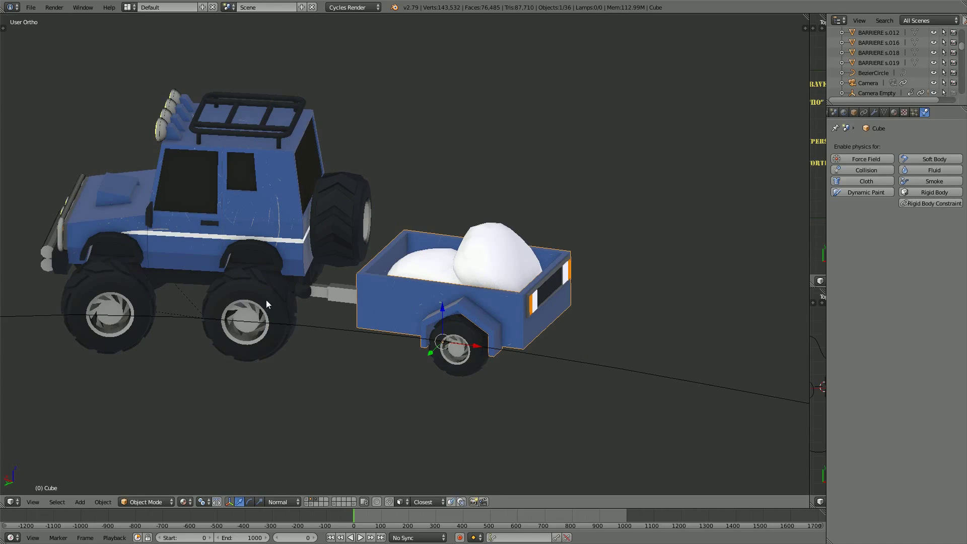
pyautogui.moveTo(466, 343); pyautogui.dragTo(469, 321, button='middle')
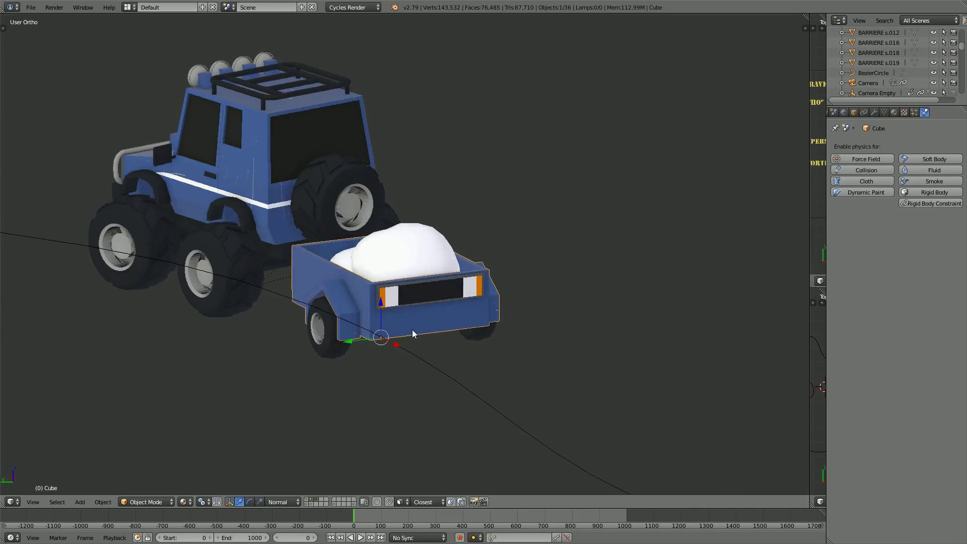
pyautogui.press('g')
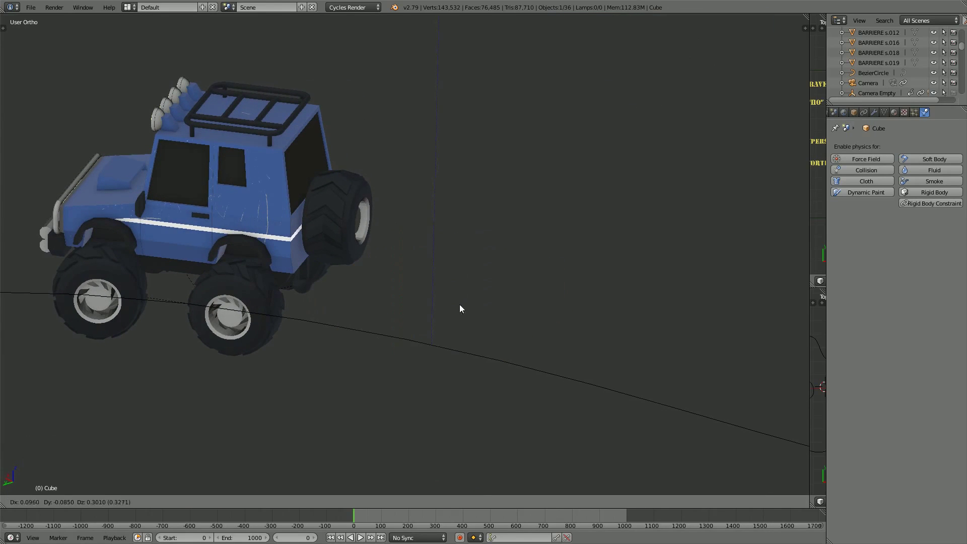
pyautogui.rightClick(470, 353)
pyautogui.rightClick(439, 379)
pyautogui.press('g')
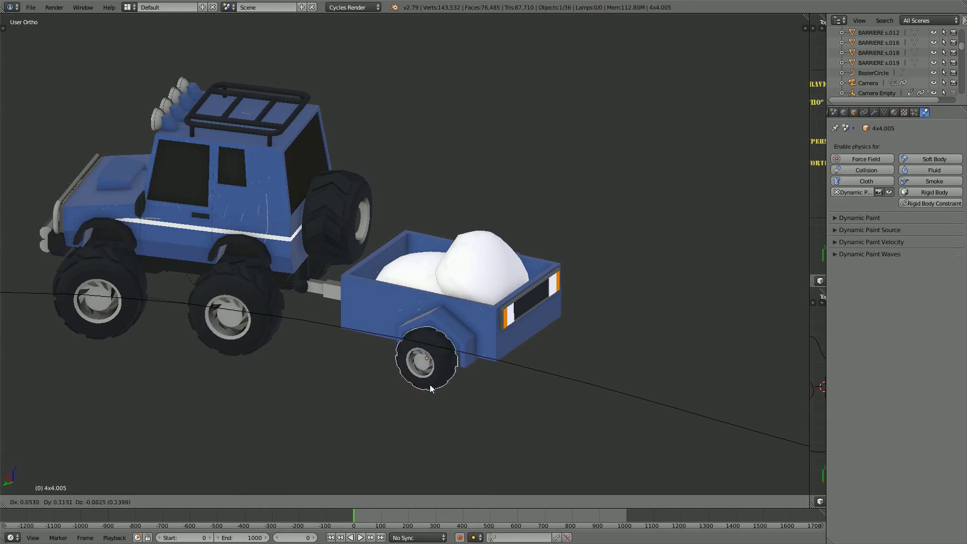
pyautogui.rightClick(432, 388)
pyautogui.scroll(-1, 467, 327)
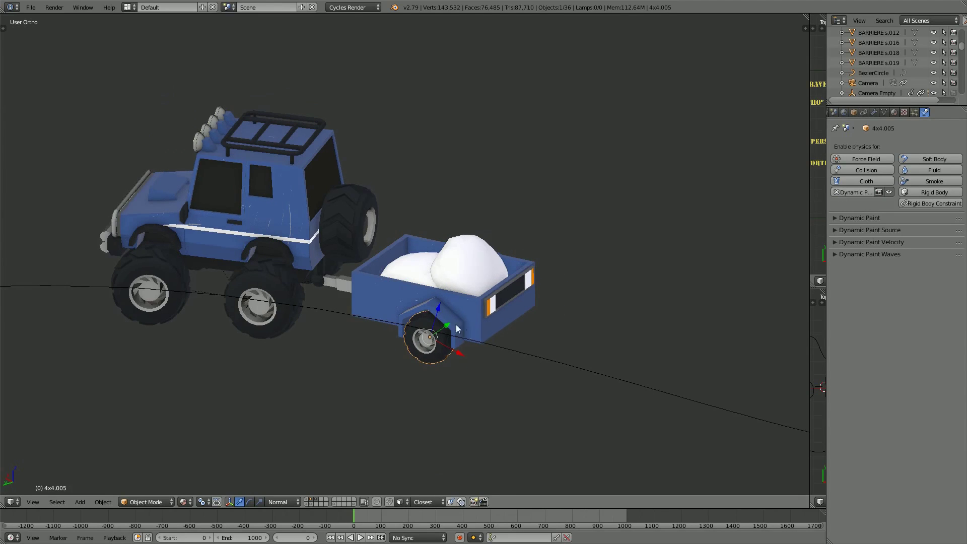
# - Copy the jeep's Follow Path constraint onto the trailer with Copy Selected Constraints
pyautogui.rightClick(369, 297)
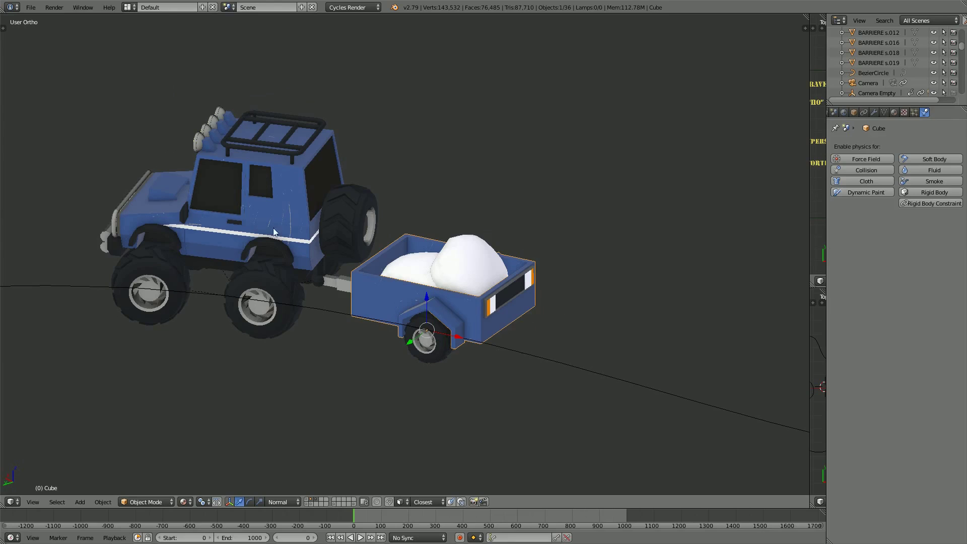
pyautogui.keyDown('shift'); pyautogui.rightClick(285, 217); pyautogui.keyUp('shift')
pyautogui.moveTo(255, 195)
pyautogui.mouseDown(button='middle')
pyautogui.moveTo(307, 198)
pyautogui.moveTo(333, 231)
pyautogui.mouseUp(button='middle')
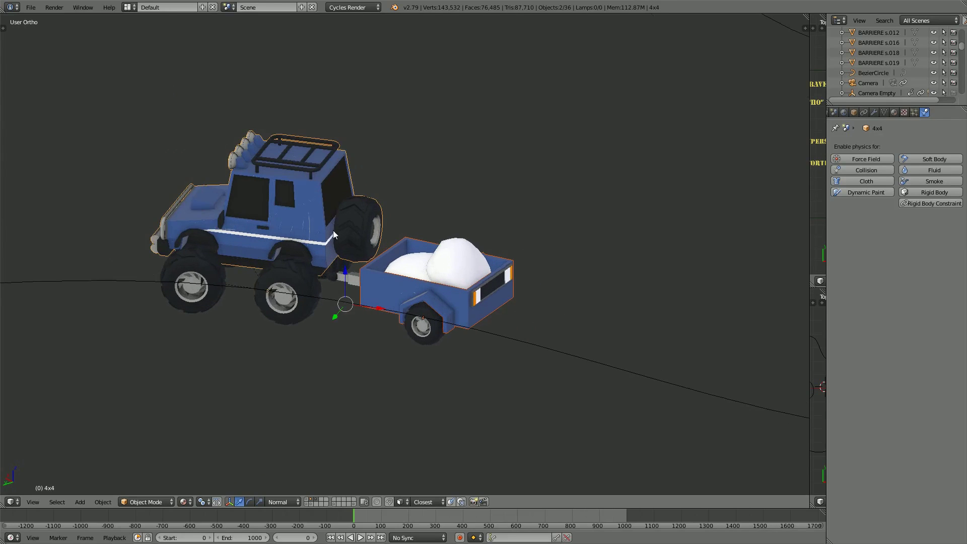
pyautogui.hotkey('ctrl', 'c')
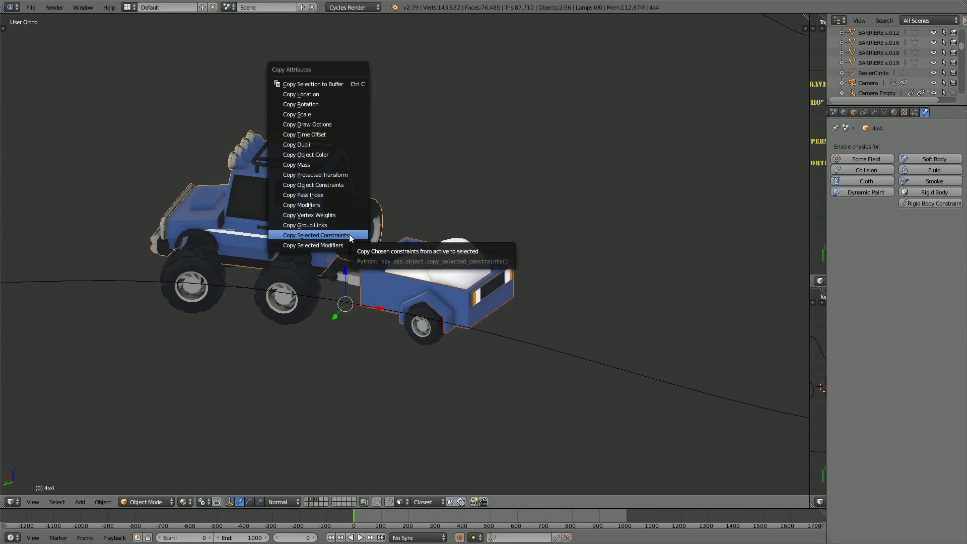
pyautogui.click(345, 235)
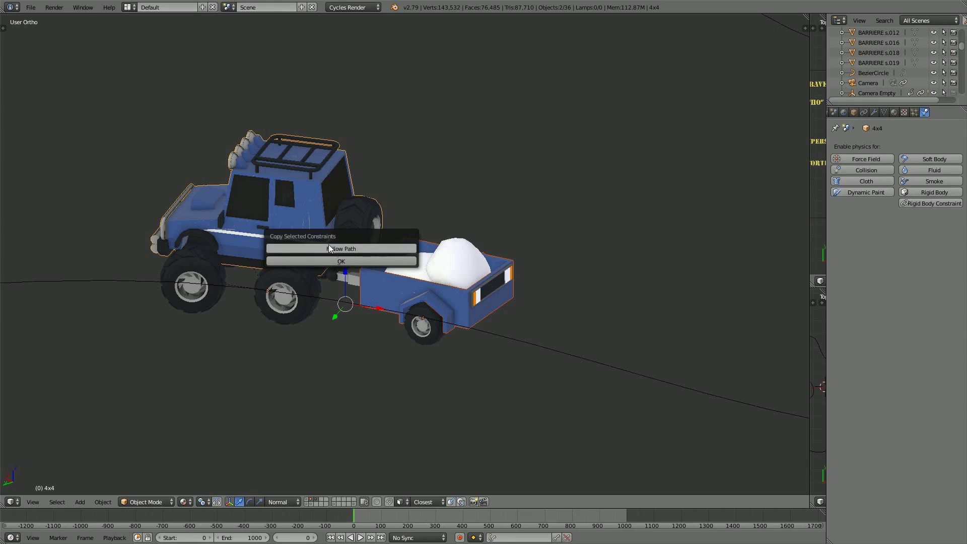
pyautogui.moveTo(423, 269); pyautogui.dragTo(420, 269, button='middle')
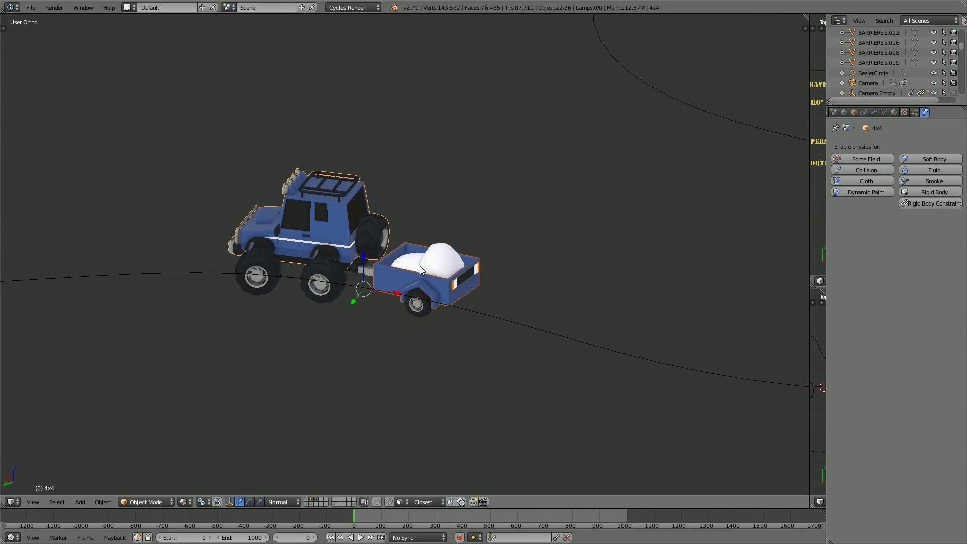
# - Show the jeep's Follow Path constraint settings and its path offset field
pyautogui.click(863, 113)
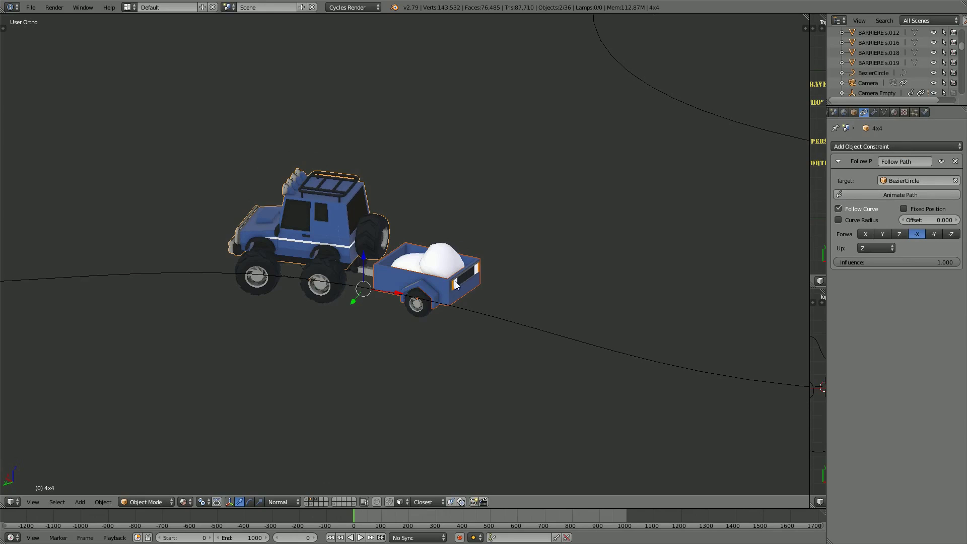
pyautogui.scroll(3, 455, 285)
pyautogui.moveTo(455, 285)
pyautogui.mouseDown(button='middle')
pyautogui.moveTo(384, 301)
pyautogui.moveTo(183, 252)
pyautogui.moveTo(456, 310)
pyautogui.moveTo(397, 289)
pyautogui.moveTo(342, 234)
pyautogui.mouseUp(button='middle')
pyautogui.scroll(-3, 397, 289)
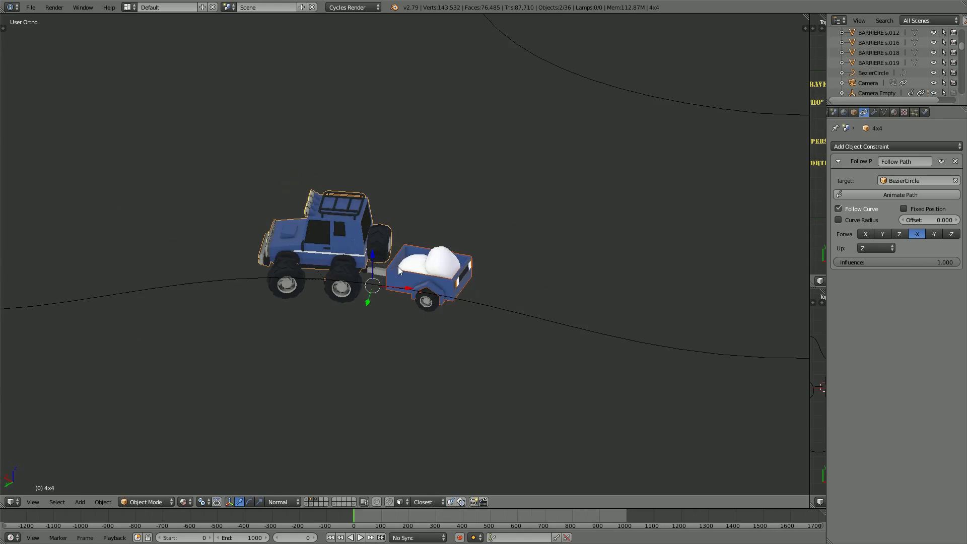
pyautogui.scroll(2, 769, 182)
pyautogui.scroll(2, 667, 255)
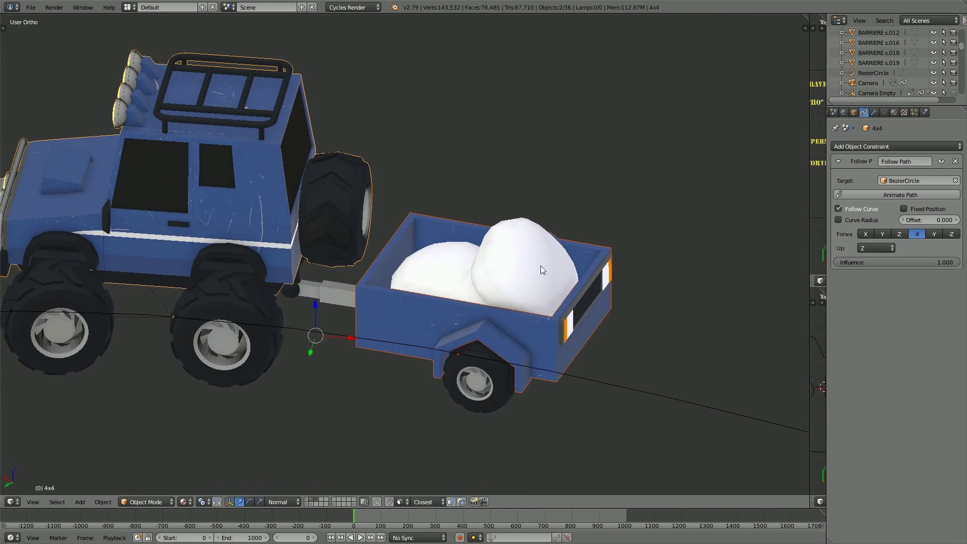
pyautogui.scroll(2, 540, 265)
pyautogui.click(924, 224)
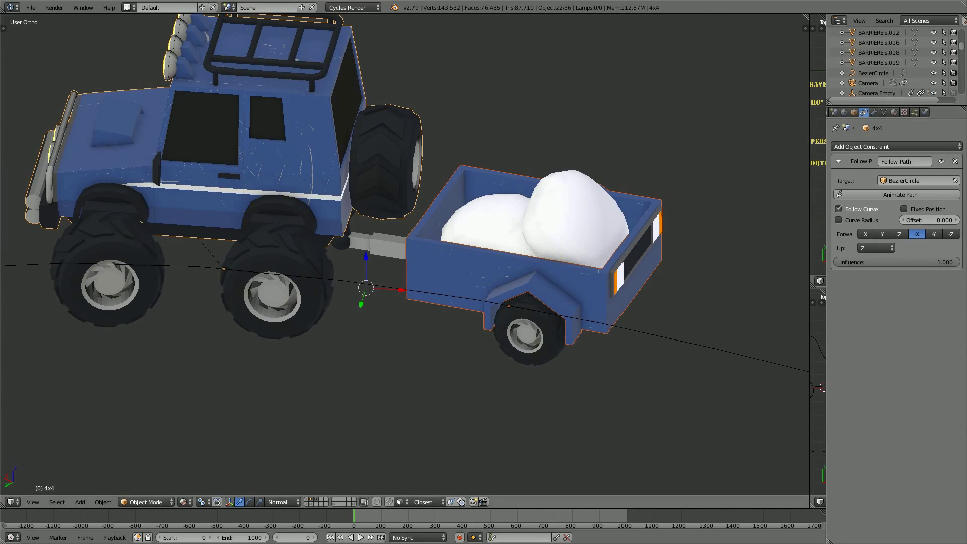
# - Change the trailer's Follow Path offset to 15.09, then slide it back to 10.890
pyautogui.rightClick(470, 273)
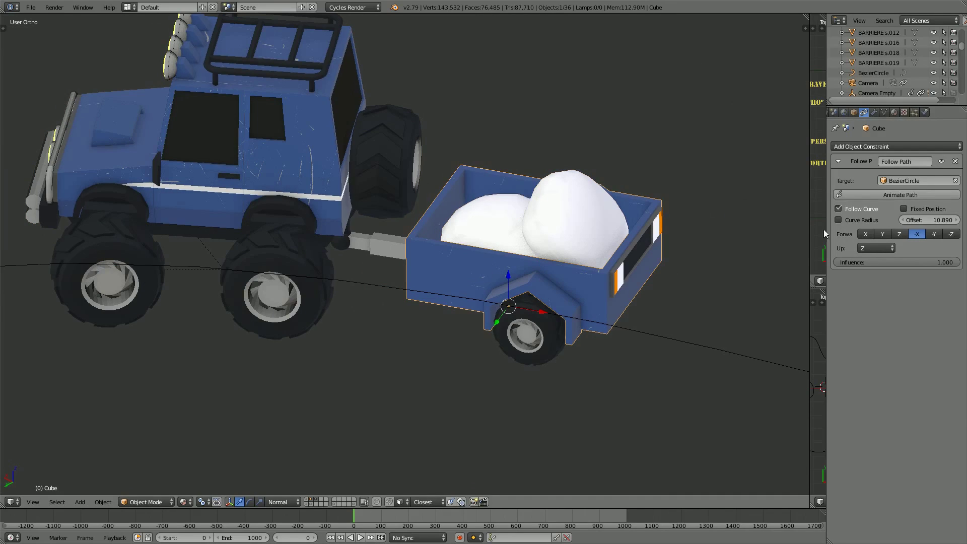
pyautogui.click(929, 220)
pyautogui.write('15.09')
pyautogui.press('Return')
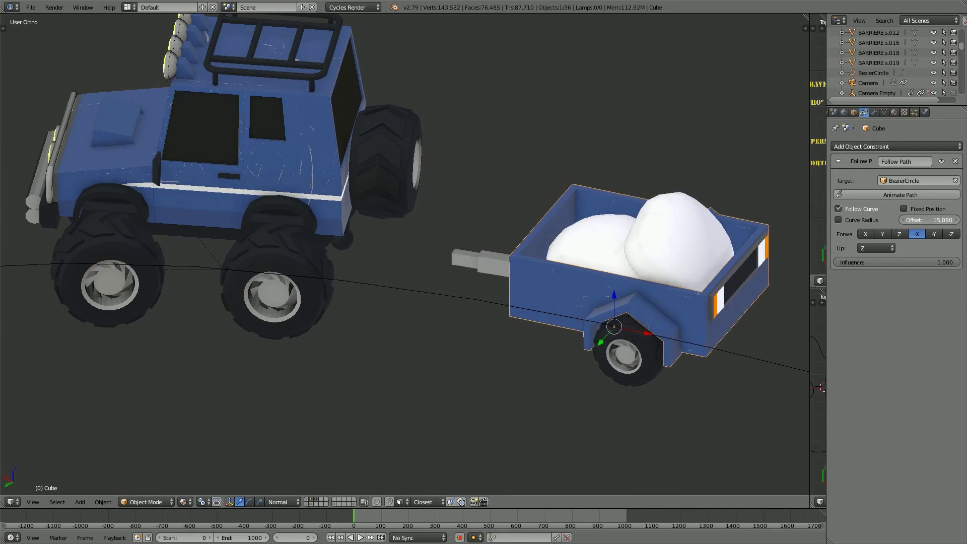
pyautogui.moveTo(929, 220); pyautogui.dragTo(937, 222)
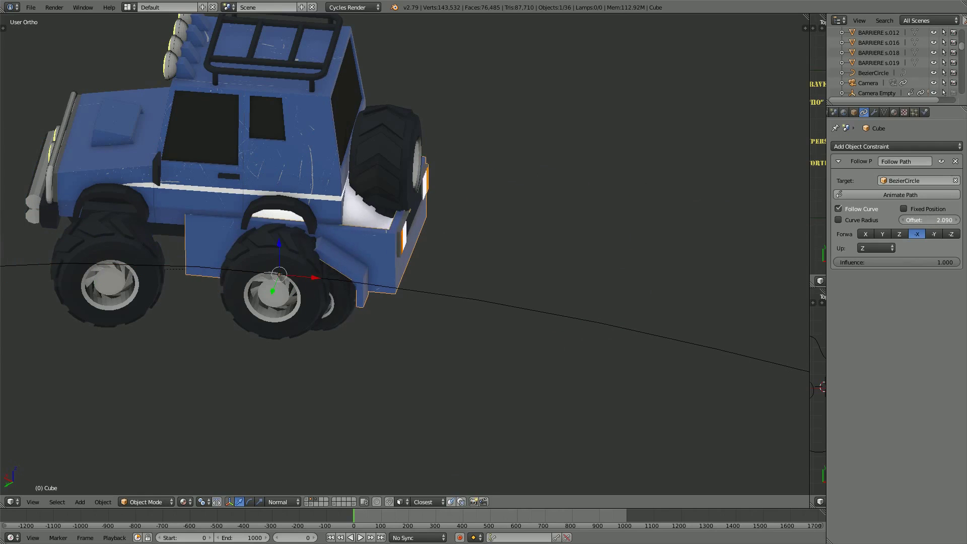
pyautogui.moveTo(554, 282); pyautogui.dragTo(535, 290, button='middle')
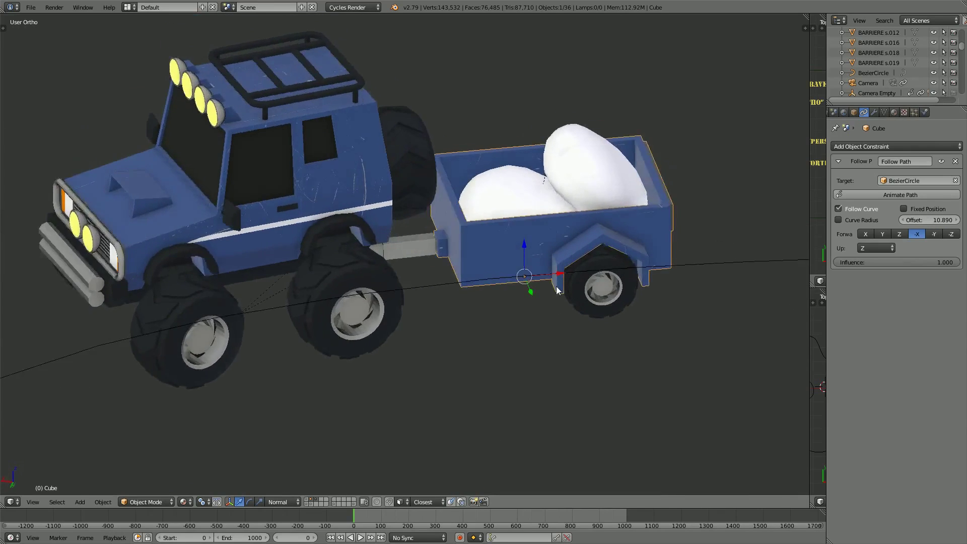
pyautogui.scroll(2, 488, 279)
pyautogui.scroll(-3, 382, 237)
pyautogui.rightClick(333, 216)
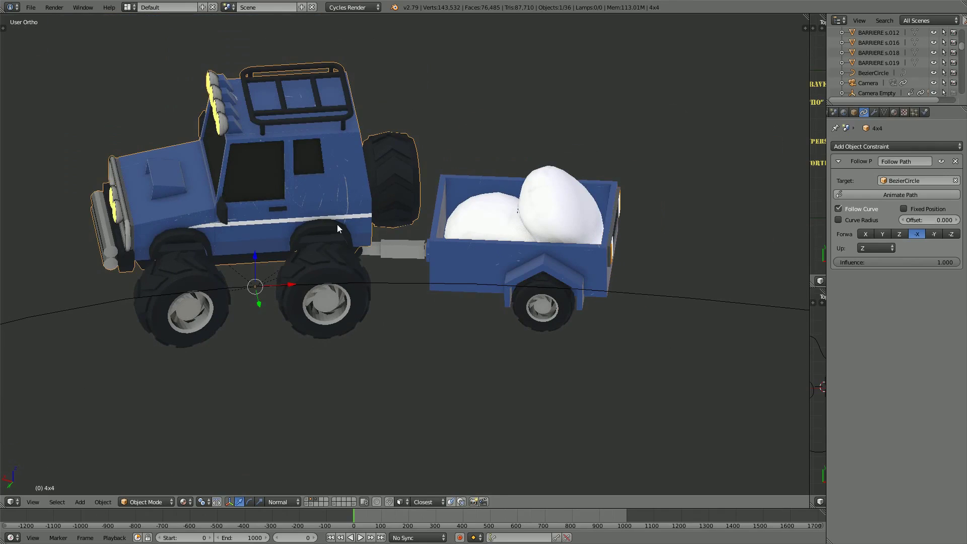
# - Delete the jeep body and front wheels to expose the trailer hitch
pyautogui.press('Delete')
pyautogui.rightClick(334, 273)
pyautogui.press('Delete')
pyautogui.scroll(3, 320, 243)
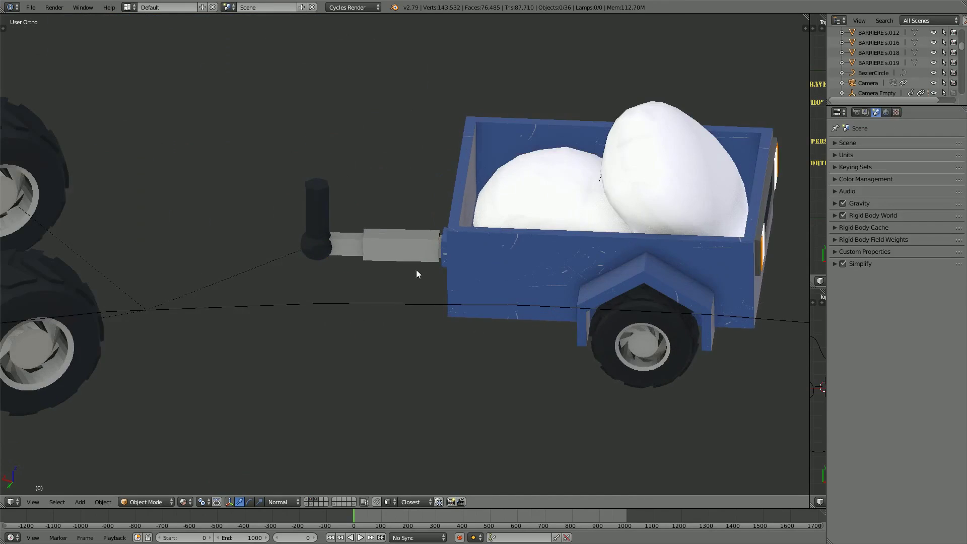
pyautogui.moveTo(416, 269)
pyautogui.mouseDown(button='middle')
pyautogui.moveTo(500, 285)
pyautogui.moveTo(474, 261)
pyautogui.mouseUp(button='middle')
# - Move the trailer's drawbar snugly against the trailer front and check it from above
pyautogui.rightClick(429, 223)
pyautogui.press('g')
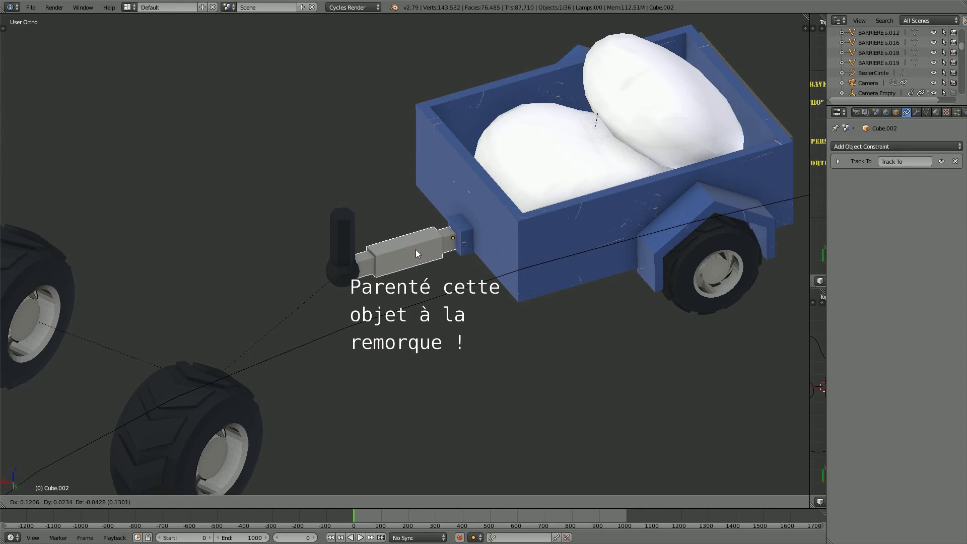
pyautogui.click(438, 247)
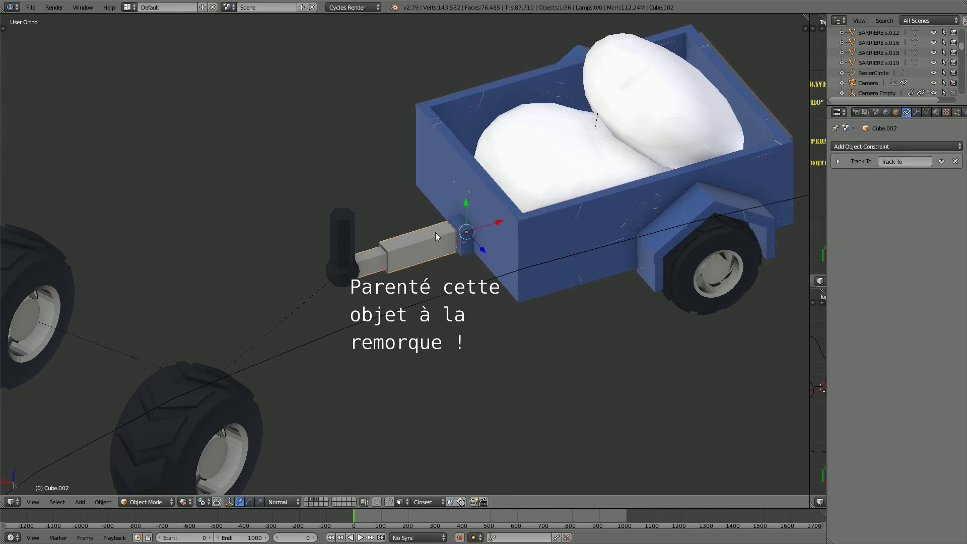
pyautogui.press('KP_7')
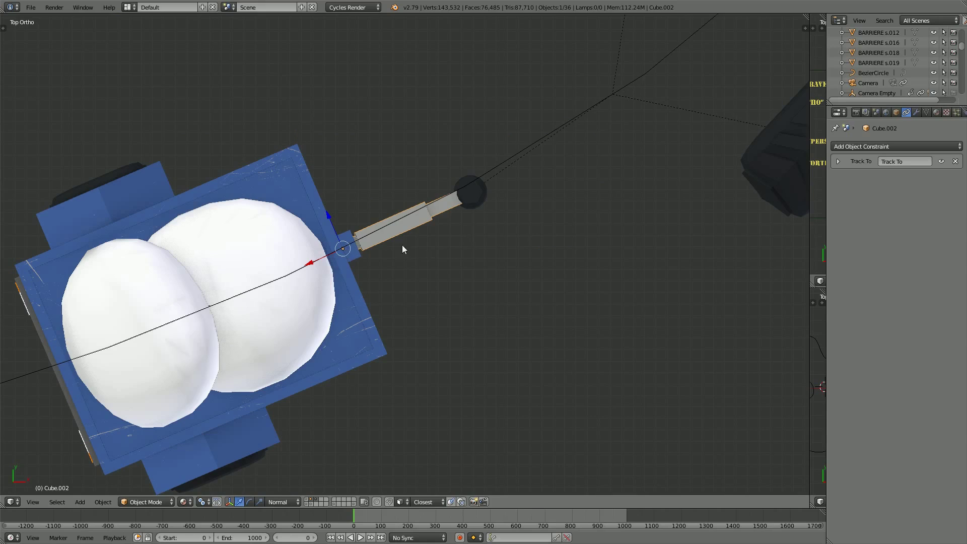
pyautogui.moveTo(402, 246)
pyautogui.mouseDown(button='middle')
pyautogui.moveTo(419, 221)
pyautogui.moveTo(311, 194)
pyautogui.moveTo(433, 276)
pyautogui.moveTo(403, 275)
pyautogui.moveTo(365, 255)
pyautogui.mouseUp(button='middle')
pyautogui.rightClick(294, 231)
pyautogui.press('g')
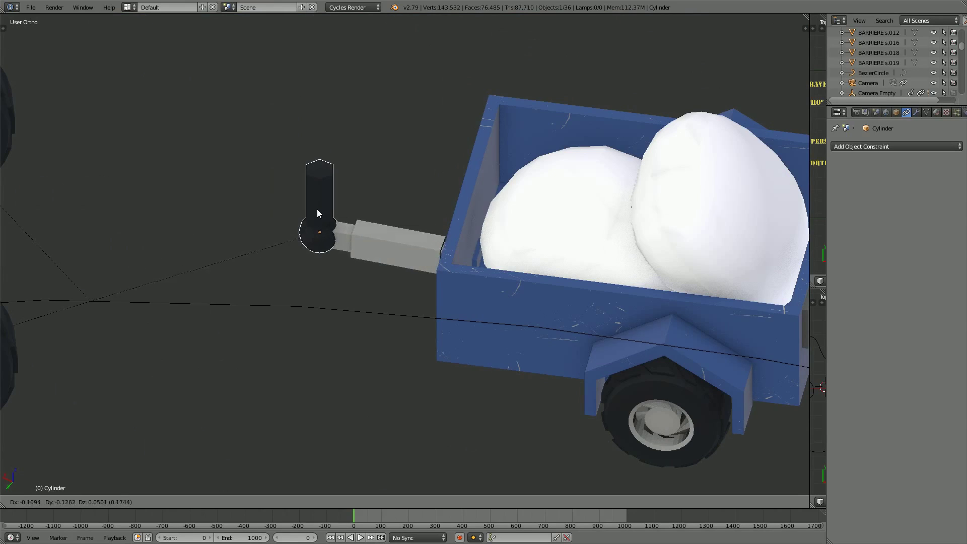
# - Pull the hitch cylinder left and expand the drawbar's Track To constraint targeting Cylinder
pyautogui.moveTo(316, 194); pyautogui.dragTo(301, 211)
pyautogui.scroll(-3, 361, 262)
pyautogui.moveTo(361, 262)
pyautogui.mouseDown(button='middle')
pyautogui.moveTo(434, 285)
pyautogui.moveTo(408, 261)
pyautogui.mouseUp(button='middle')
pyautogui.scroll(2, 407, 295)
pyautogui.scroll(2, 380, 287)
pyautogui.rightClick(405, 259)
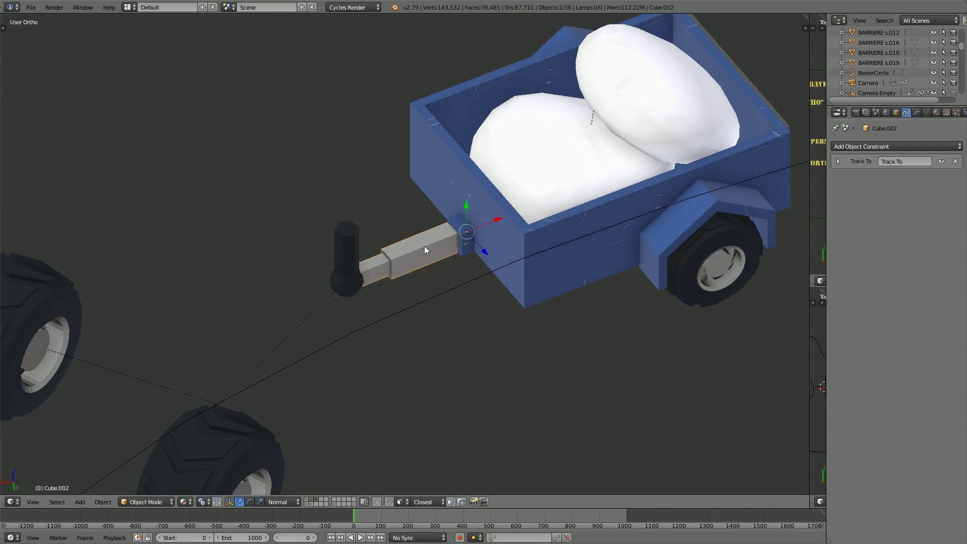
pyautogui.click(838, 161)
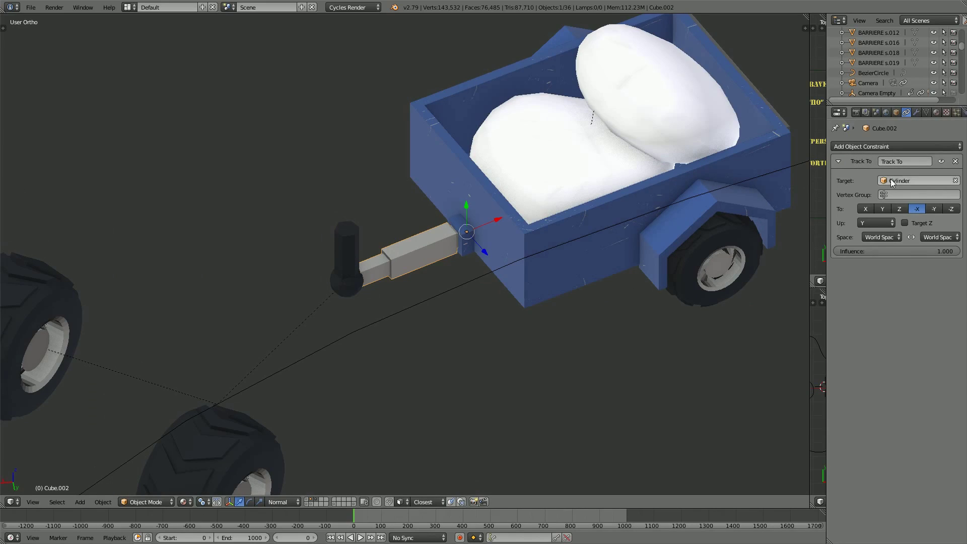
# - Raise the hitch cylinder and confirm the drawbar keeps tracking it
pyautogui.moveTo(346, 245)
pyautogui.mouseDown(button='right')
pyautogui.moveTo(337, 220)
pyautogui.moveTo(352, 242)
pyautogui.mouseUp(button='right')
pyautogui.scroll(-2, 349, 272)
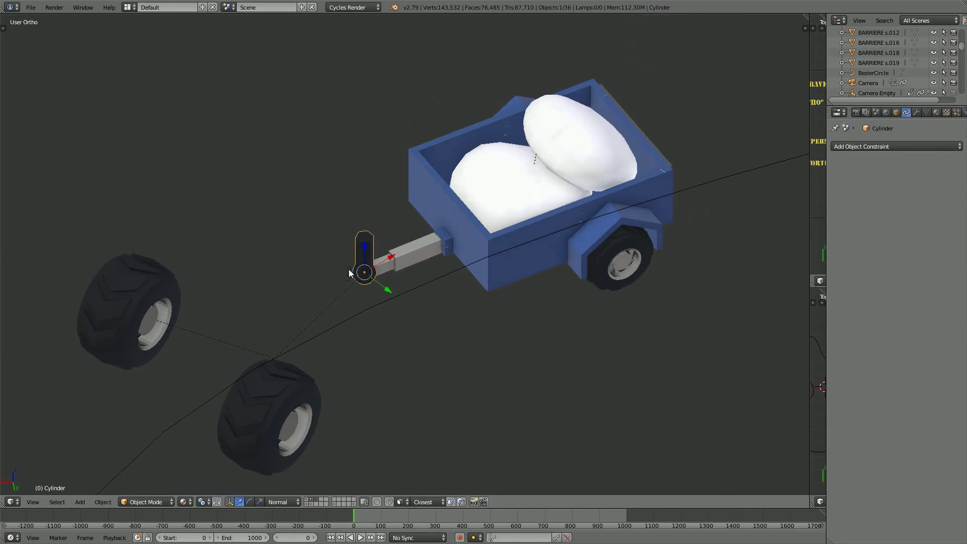
pyautogui.scroll(1, 369, 261)
pyautogui.scroll(1, 360, 257)
pyautogui.scroll(1, 348, 255)
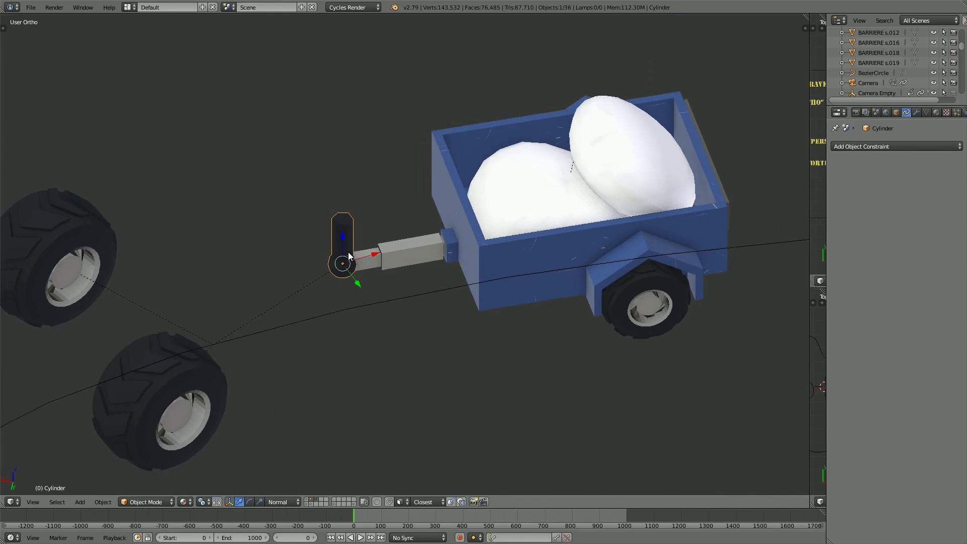
pyautogui.moveTo(358, 245)
pyautogui.mouseDown(button='middle')
pyautogui.moveTo(409, 263)
pyautogui.moveTo(337, 251)
pyautogui.mouseUp(button='middle')
pyautogui.scroll(1, 364, 264)
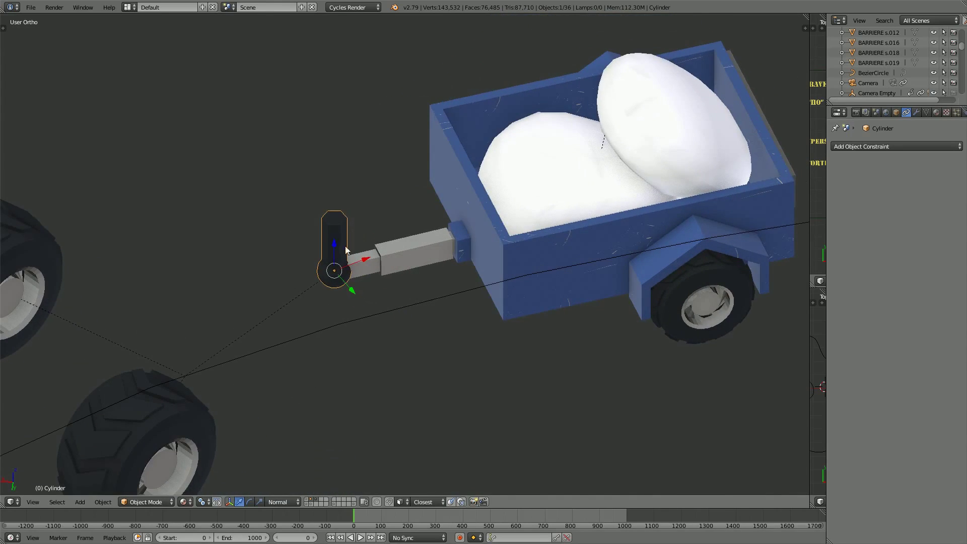
pyautogui.rightClick(396, 258)
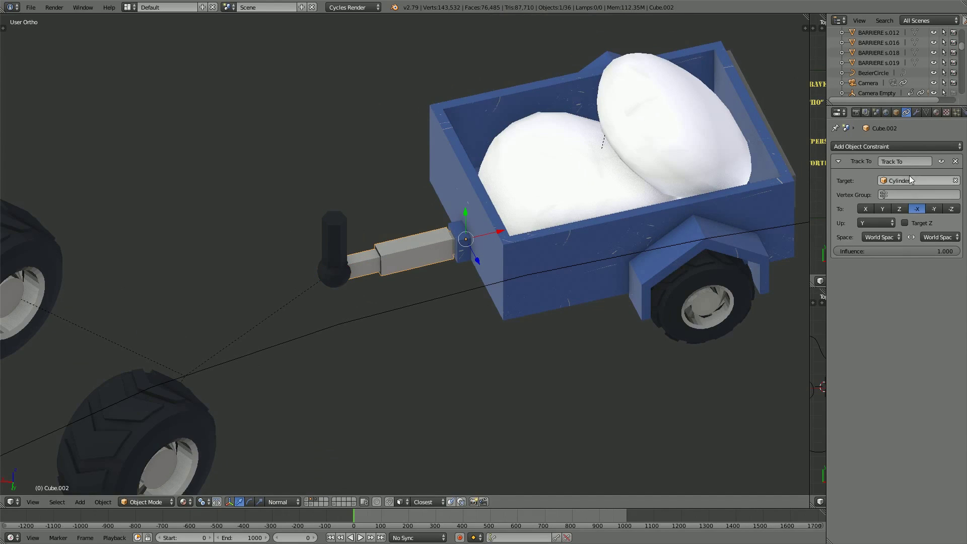
pyautogui.scroll(-2, 337, 259)
pyautogui.scroll(-2, 352, 272)
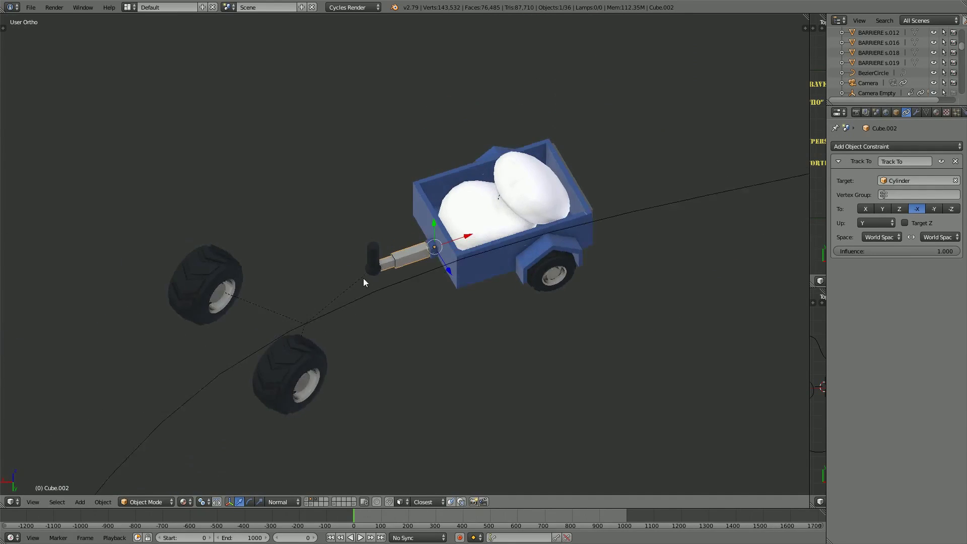
pyautogui.rightClick(384, 275)
# - Drop the Cylinder hitch at the end of the trailer's drawbar and inspect it from above
pyautogui.press('g')
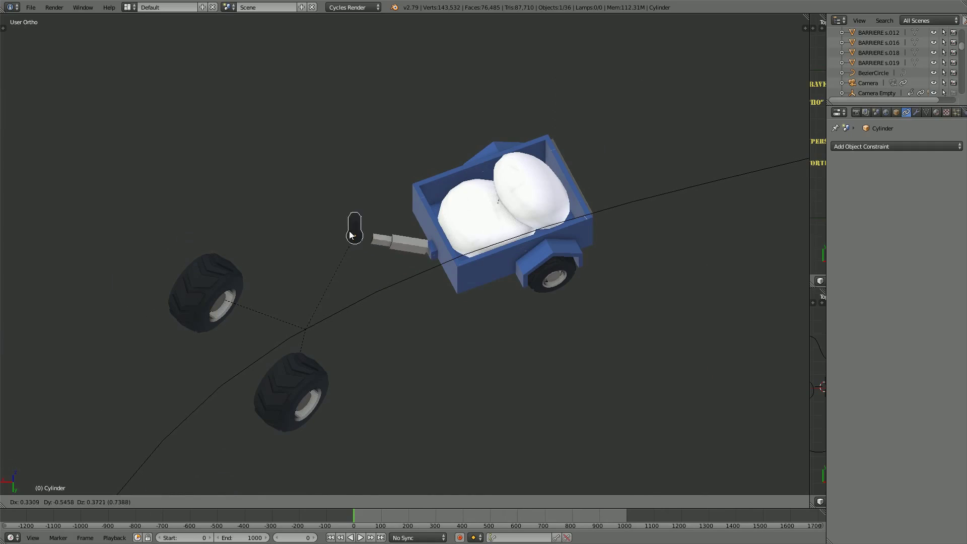
pyautogui.click(375, 274)
pyautogui.moveTo(411, 257)
pyautogui.mouseDown(button='middle')
pyautogui.moveTo(401, 265)
pyautogui.moveTo(472, 258)
pyautogui.moveTo(385, 259)
pyautogui.mouseUp(button='middle')
pyautogui.scroll(-2, 385, 259)
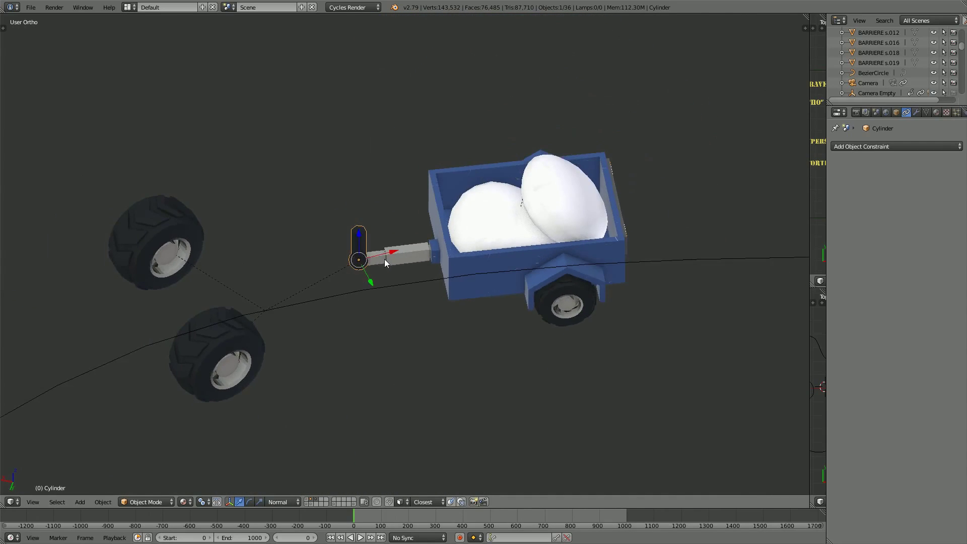
pyautogui.scroll(3, 384, 259)
pyautogui.scroll(-2, 381, 265)
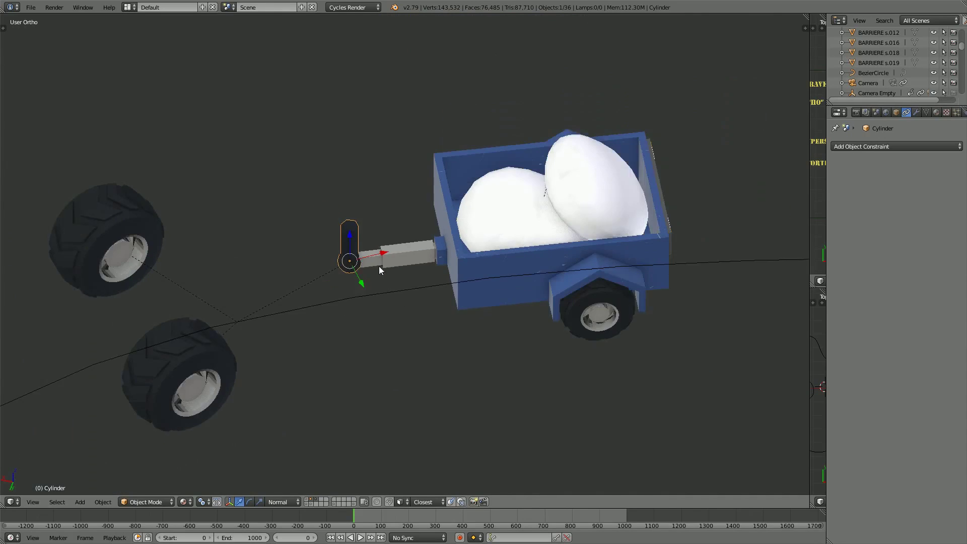
pyautogui.moveTo(379, 266)
pyautogui.mouseDown(button='middle')
pyautogui.moveTo(431, 261)
pyautogui.moveTo(441, 265)
pyautogui.moveTo(379, 264)
pyautogui.moveTo(443, 265)
pyautogui.moveTo(421, 268)
pyautogui.moveTo(472, 275)
pyautogui.moveTo(470, 286)
pyautogui.mouseUp(button='middle')
pyautogui.scroll(-2, 413, 264)
pyautogui.scroll(2, 412, 264)
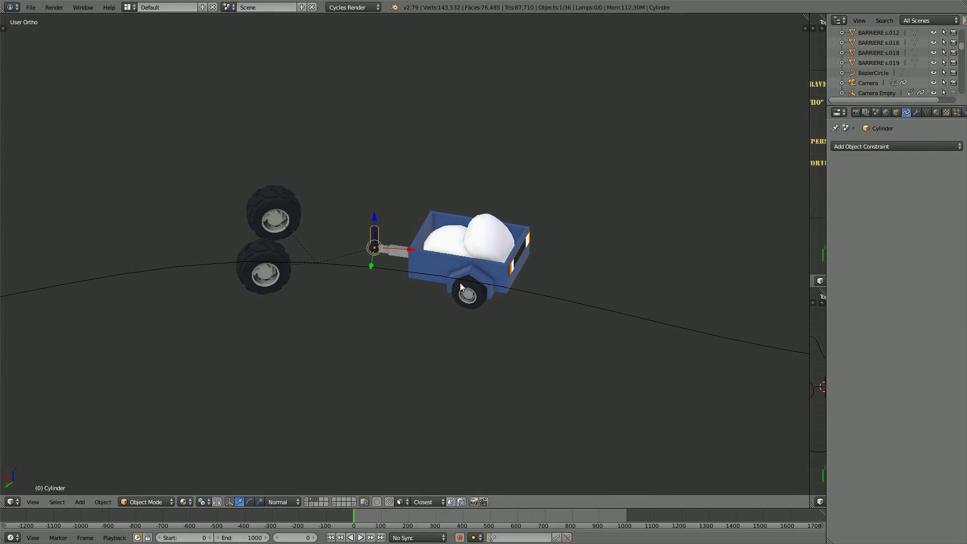
# - Unhide the jeep body, deselect everything and zoom out to the whole curve path
pyautogui.hotkey('alt', 'h')
pyautogui.press('a')
pyautogui.moveTo(318, 321)
pyautogui.mouseDown(button='middle')
pyautogui.moveTo(319, 308)
pyautogui.moveTo(396, 314)
pyautogui.moveTo(393, 284)
pyautogui.moveTo(344, 292)
pyautogui.moveTo(375, 312)
pyautogui.moveTo(390, 297)
pyautogui.moveTo(366, 302)
pyautogui.moveTo(391, 299)
pyautogui.mouseUp(button='middle')
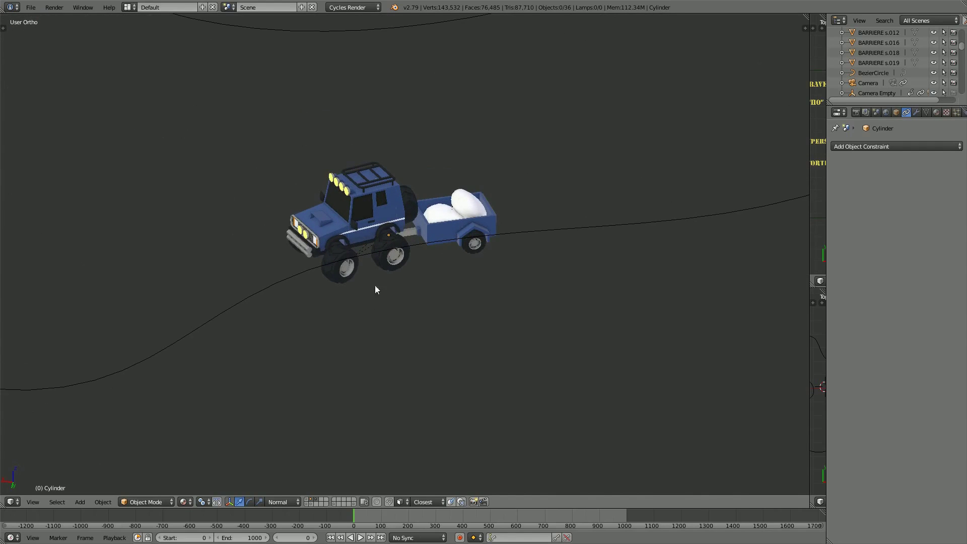
pyautogui.scroll(-2, 164, 212)
pyautogui.scroll(-1, 181, 180)
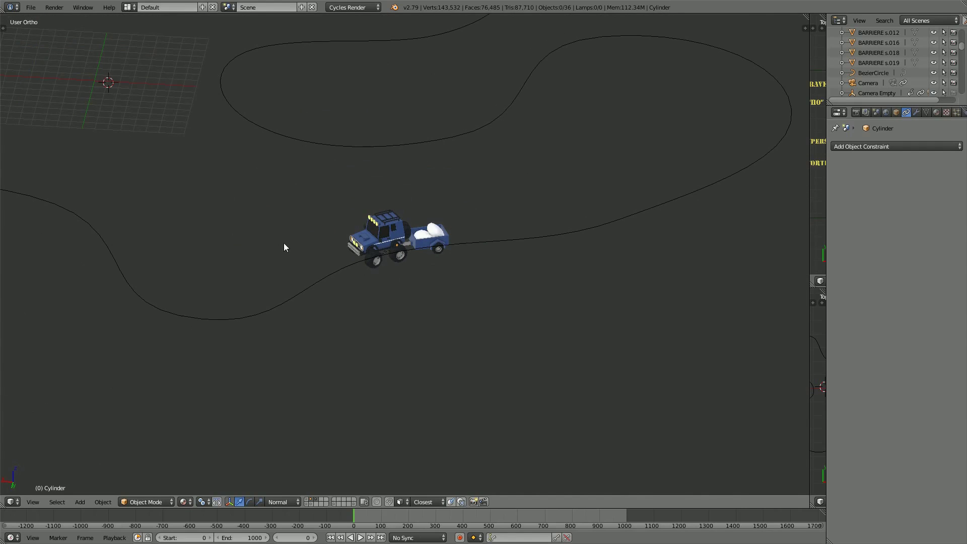
pyautogui.keyDown('shift'); pyautogui.moveTo(195, 185); pyautogui.dragTo(391, 305, button='middle'); pyautogui.keyUp('shift')
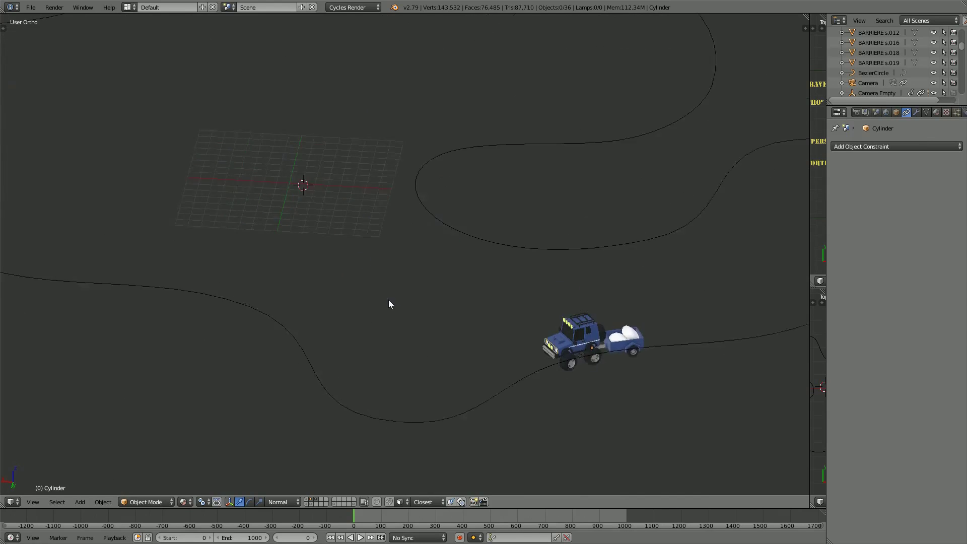
pyautogui.scroll(-5, 353, 289)
pyautogui.scroll(4, 327, 307)
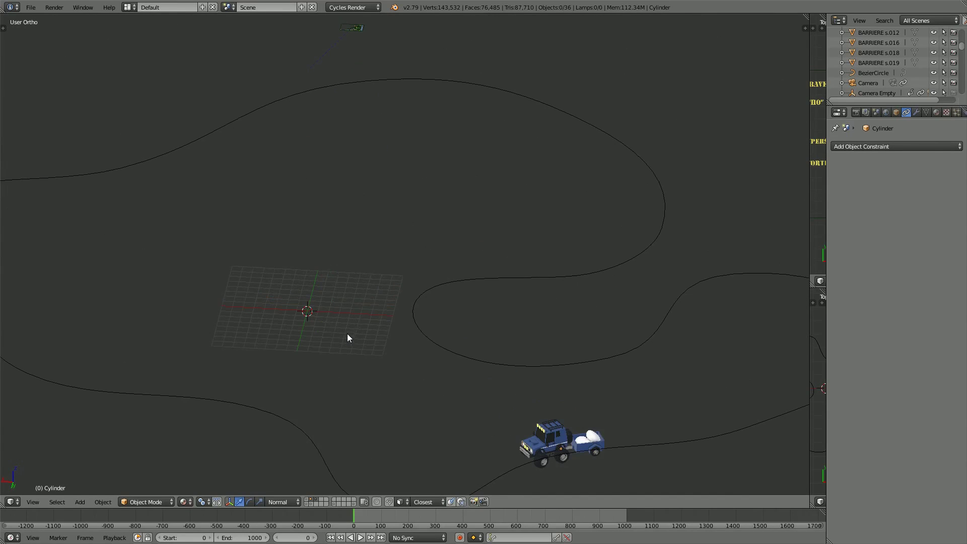
# - Add a new plane mesh and scale it up
pyautogui.hotkey('shift', 'a')
pyautogui.moveTo(345, 322)
pyautogui.click(383, 324)
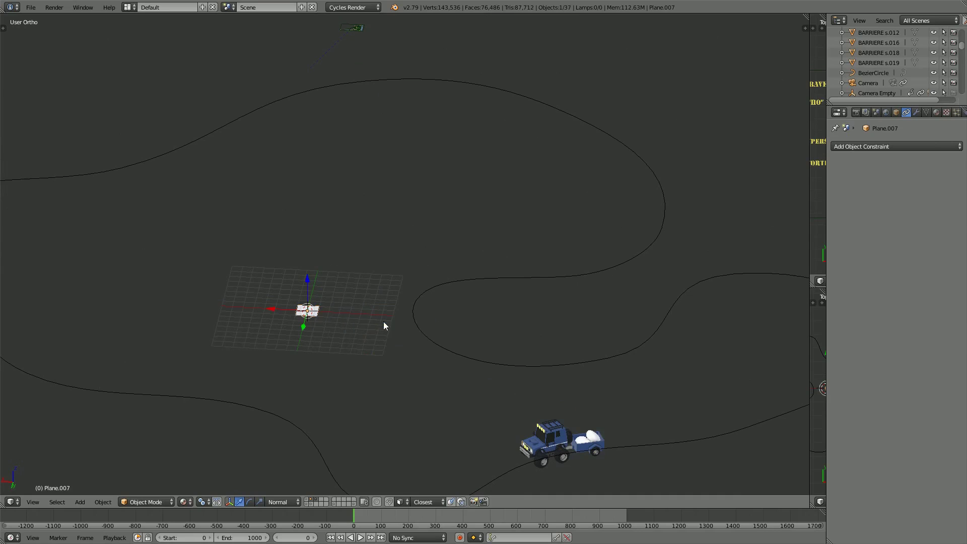
pyautogui.press('KP_Decimal')
pyautogui.moveTo(404, 307); pyautogui.dragTo(460, 323, button='middle')
pyautogui.scroll(-3, 460, 322)
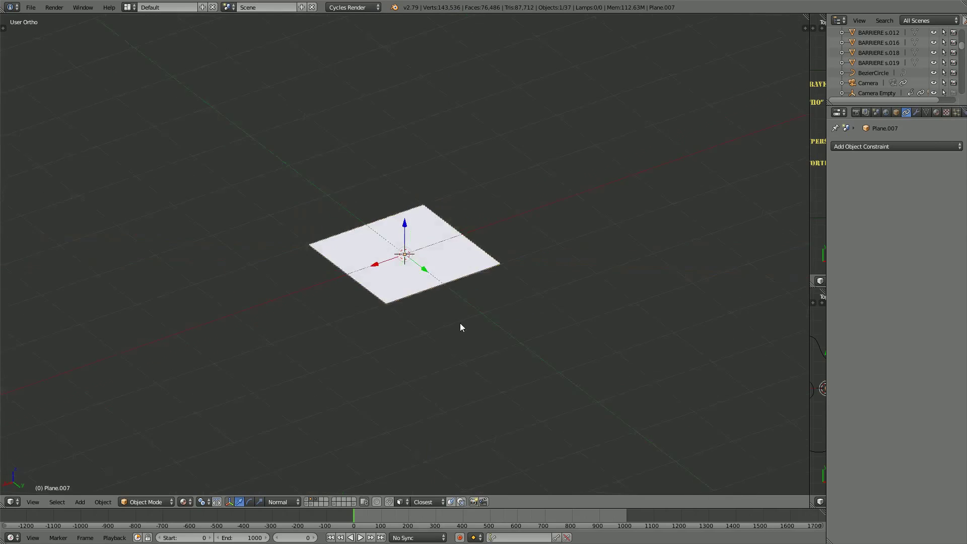
pyautogui.scroll(-2, 465, 328)
pyautogui.scroll(-2, 465, 329)
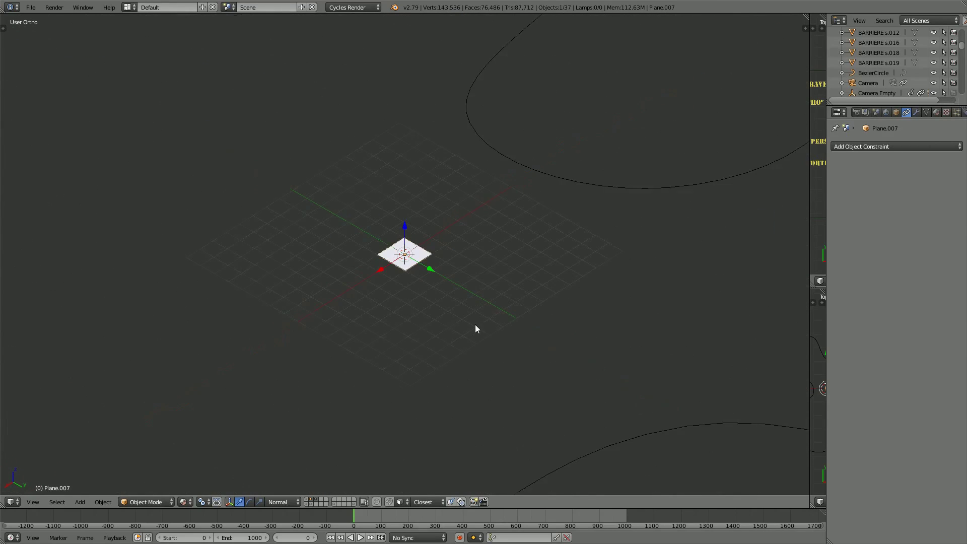
pyautogui.scroll(-2, 474, 326)
pyautogui.scroll(3, 473, 330)
pyautogui.press('s')
pyautogui.click(529, 355)
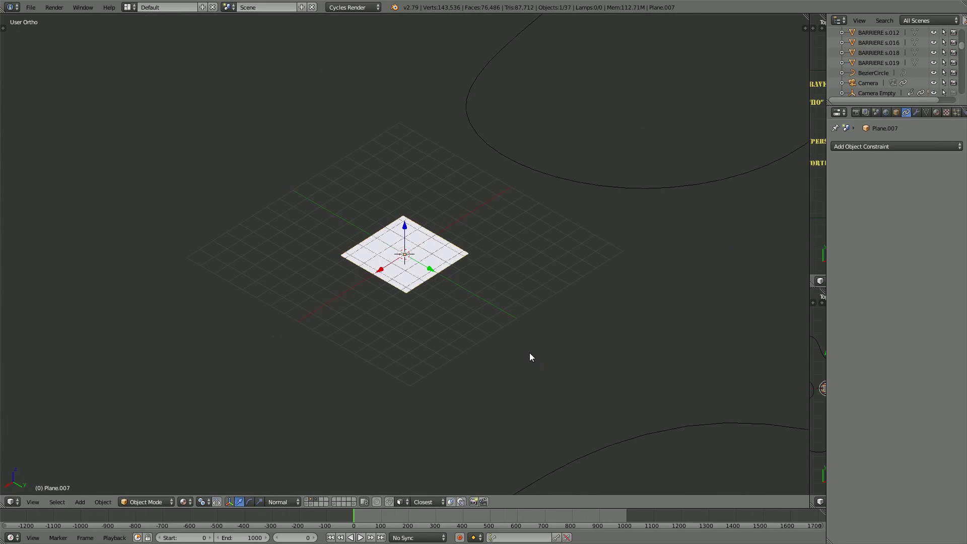
pyautogui.scroll(6, 492, 327)
# - Subdivide the plane in Edit Mode, trying 5, 30 and 20 cuts
pyautogui.press('Tab')
pyautogui.scroll(-2, 506, 336)
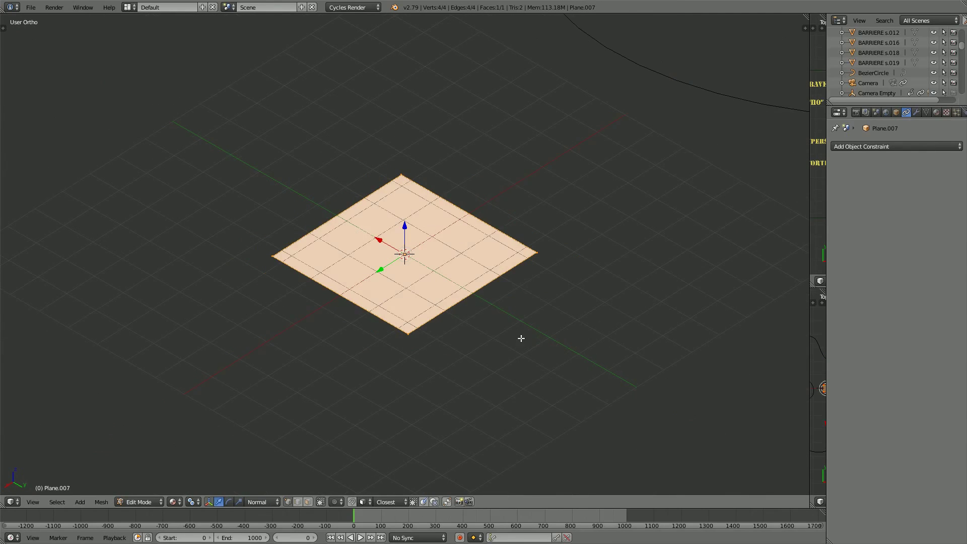
pyautogui.press('w')
pyautogui.click(507, 299)
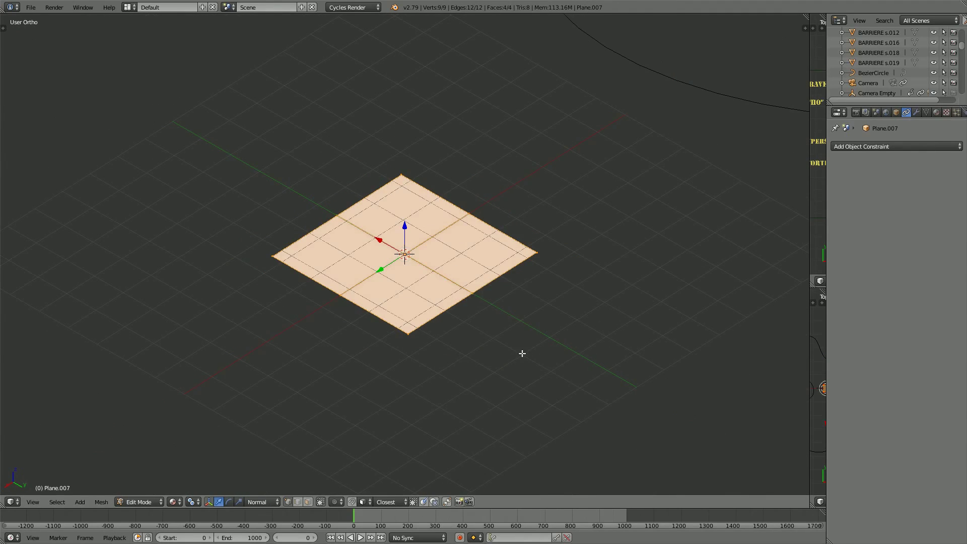
pyautogui.press('t')
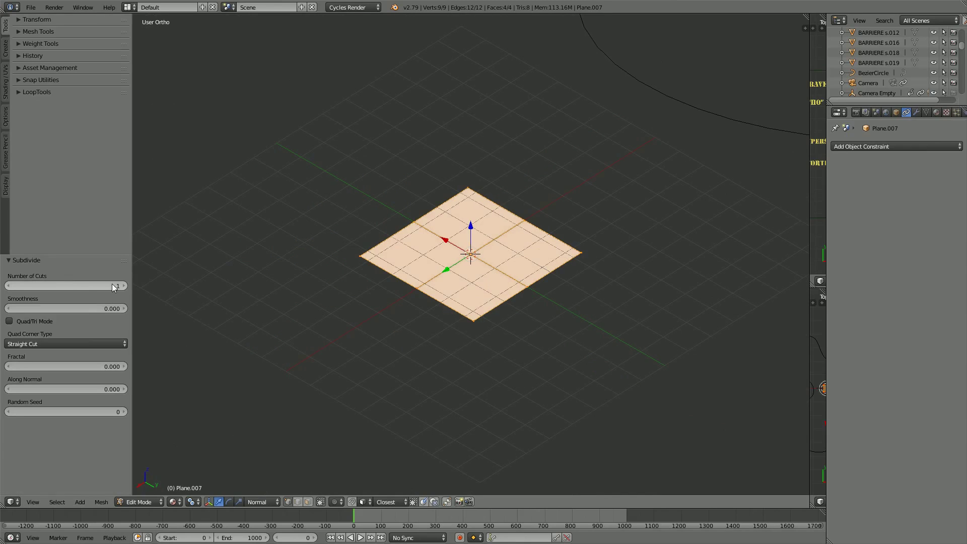
pyautogui.moveTo(84, 286); pyautogui.dragTo(126, 286)
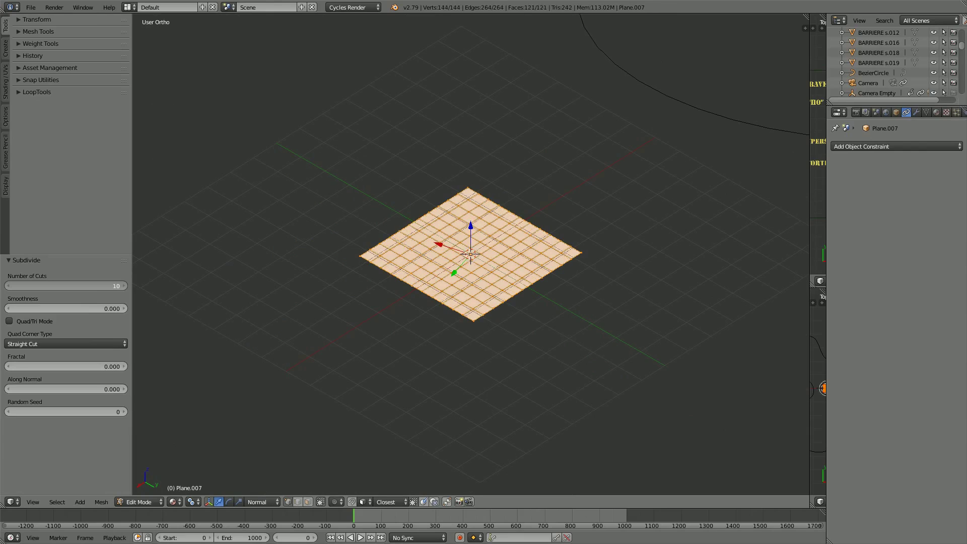
pyautogui.click(88, 287)
pyautogui.write('0')
pyautogui.press('Return')
pyautogui.click(85, 287)
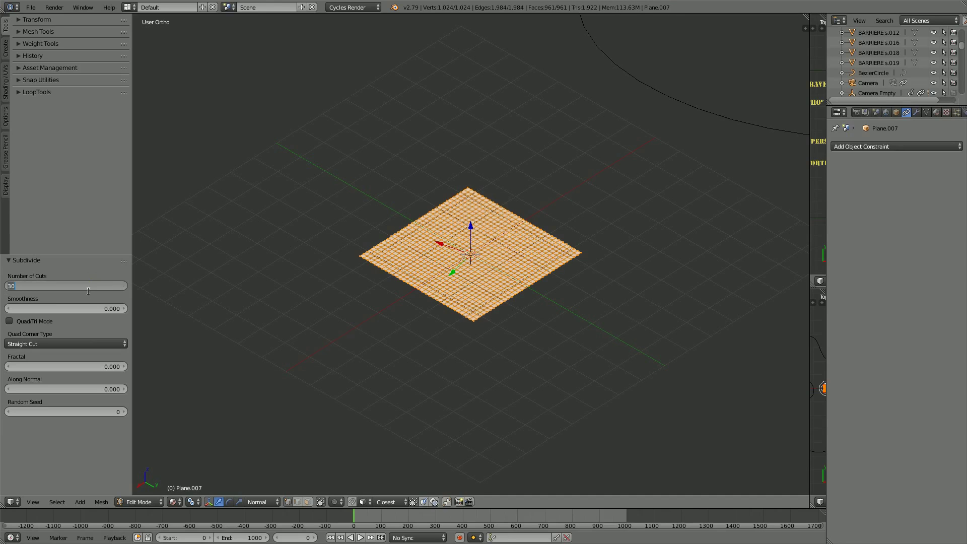
pyautogui.write('0')
pyautogui.press('Return')
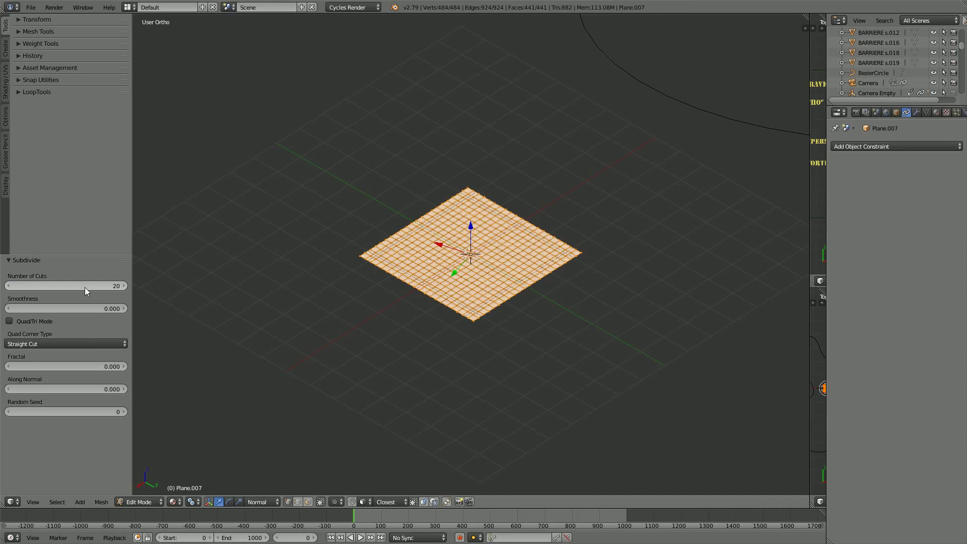
# - Settle the subdivision at 15 cuts after trying 10, then select a single vertex
pyautogui.scroll(3, 444, 322)
pyautogui.moveTo(415, 304); pyautogui.dragTo(441, 308, button='middle')
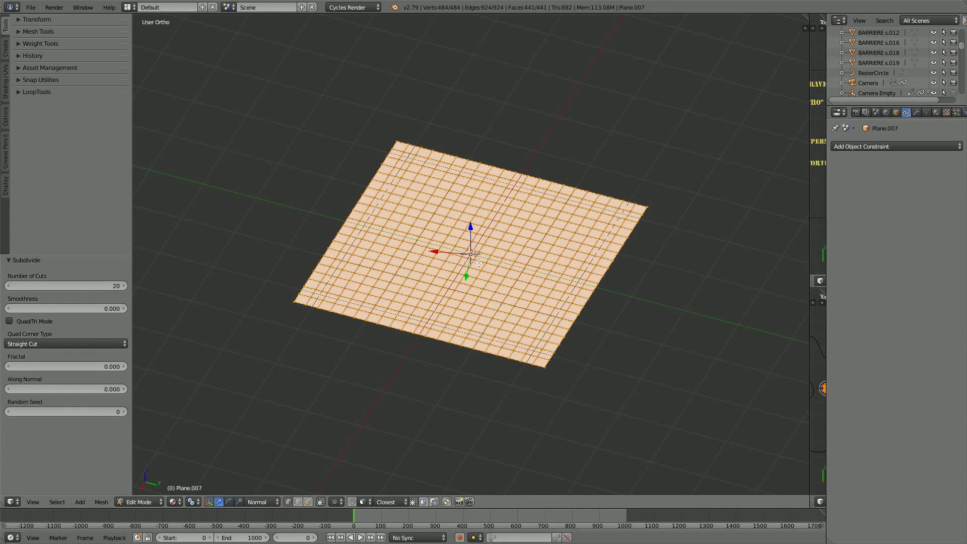
pyautogui.scroll(-1, 477, 253)
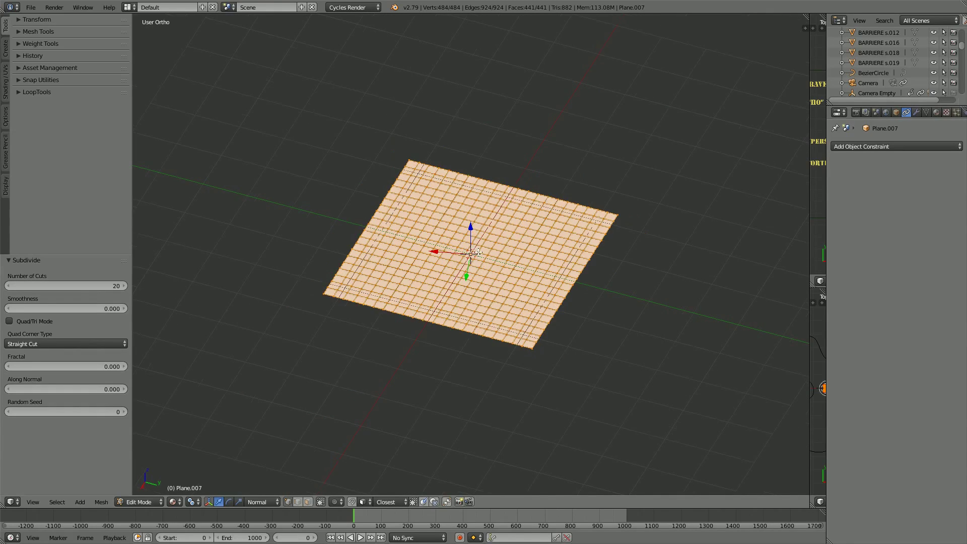
pyautogui.scroll(-1, 478, 253)
pyautogui.scroll(3, 483, 264)
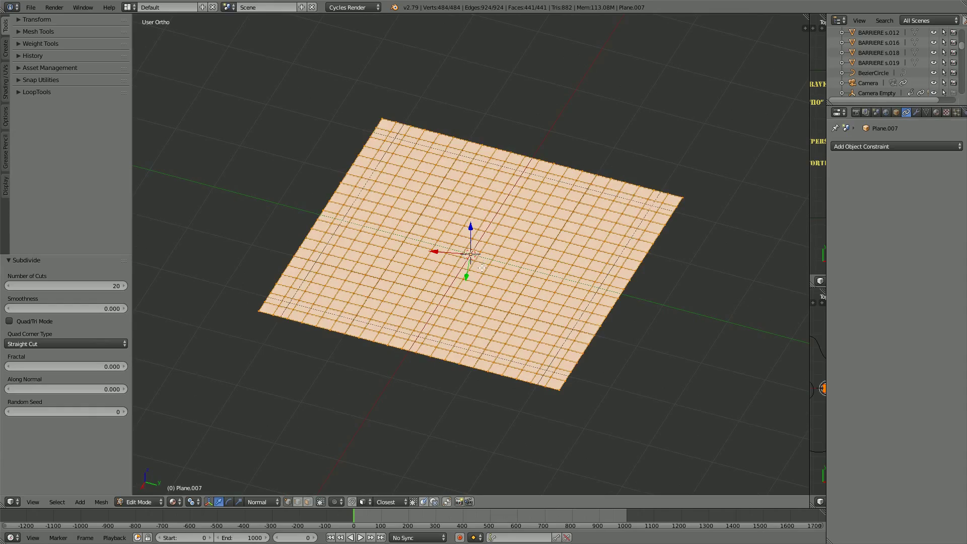
pyautogui.scroll(-2, 482, 268)
pyautogui.moveTo(482, 268)
pyautogui.mouseDown(button='middle')
pyautogui.moveTo(488, 283)
pyautogui.moveTo(514, 281)
pyautogui.mouseUp(button='middle')
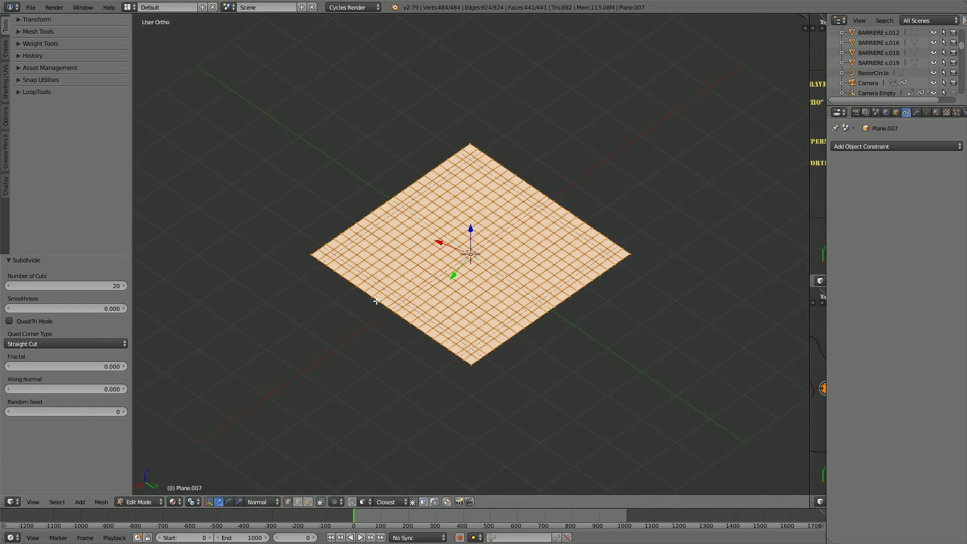
pyautogui.click(95, 285)
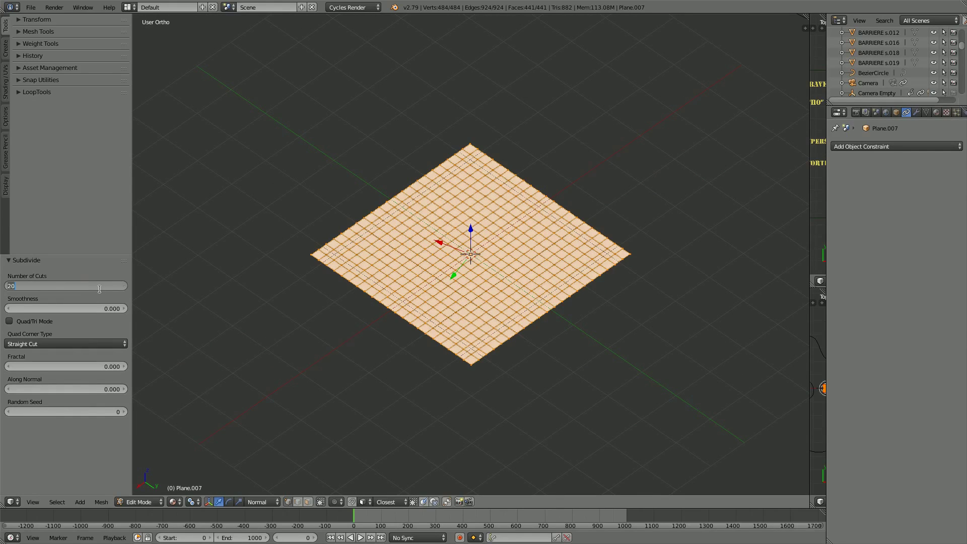
pyautogui.write('0')
pyautogui.press('Return')
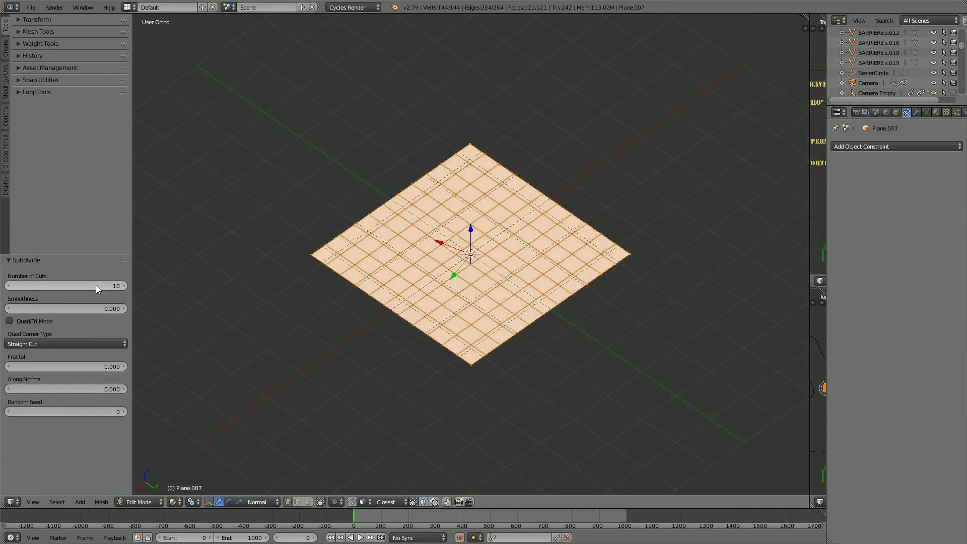
pyautogui.click(73, 286)
pyautogui.write('5')
pyautogui.press('Return')
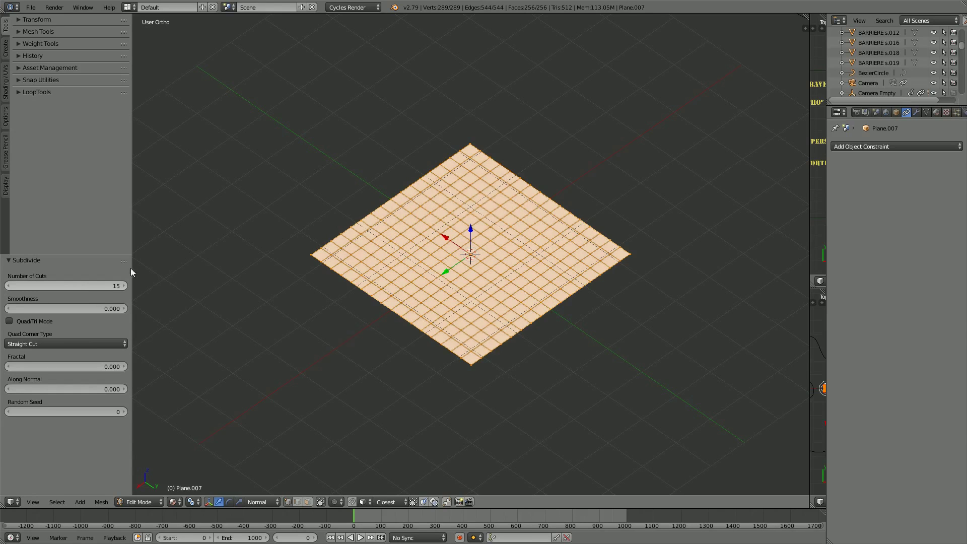
pyautogui.scroll(-2, 552, 269)
pyautogui.scroll(1, 505, 292)
pyautogui.scroll(1, 506, 292)
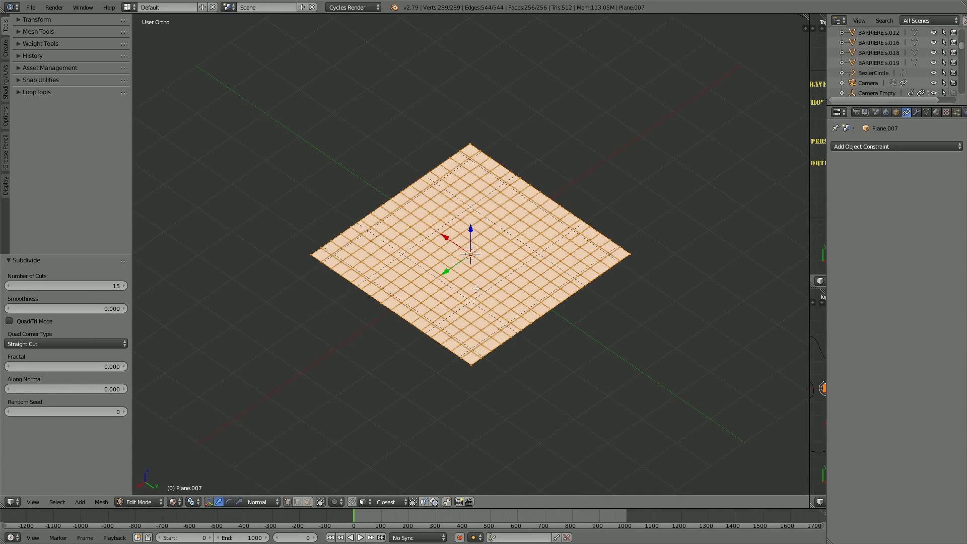
pyautogui.rightClick(470, 264)
# - Enable connected proportional editing with Constant falloff on the grid plane
pyautogui.moveTo(473, 270); pyautogui.dragTo(473, 246, button='middle')
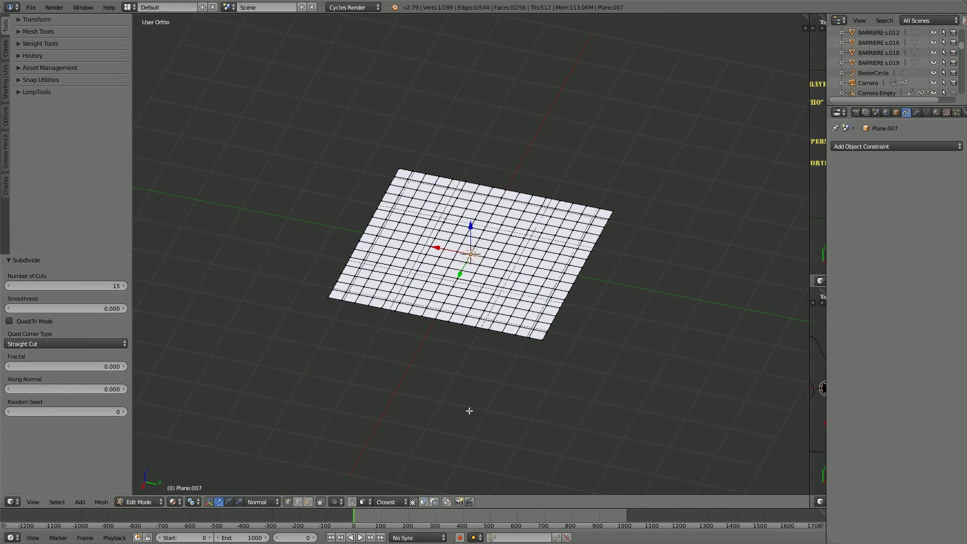
pyautogui.press('t')
pyautogui.click(336, 502)
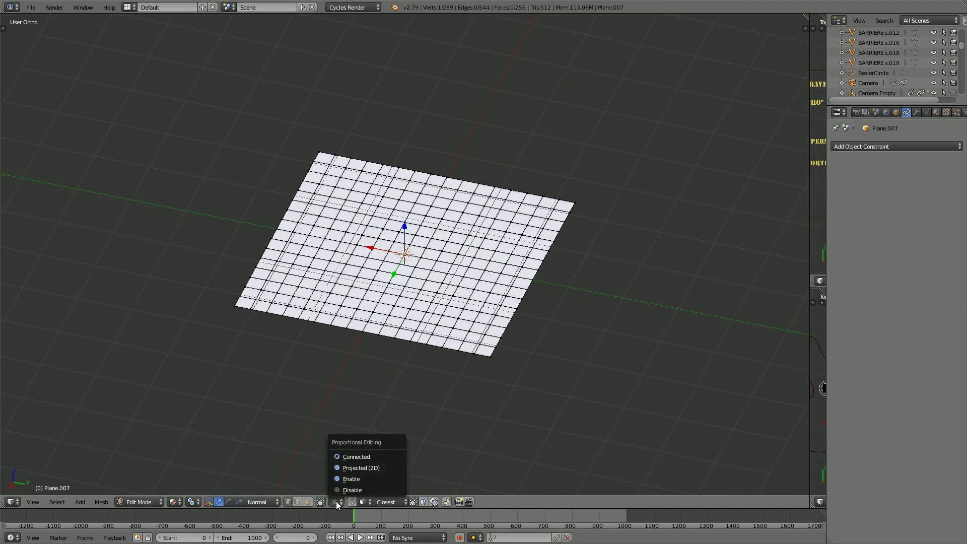
pyautogui.click(369, 457)
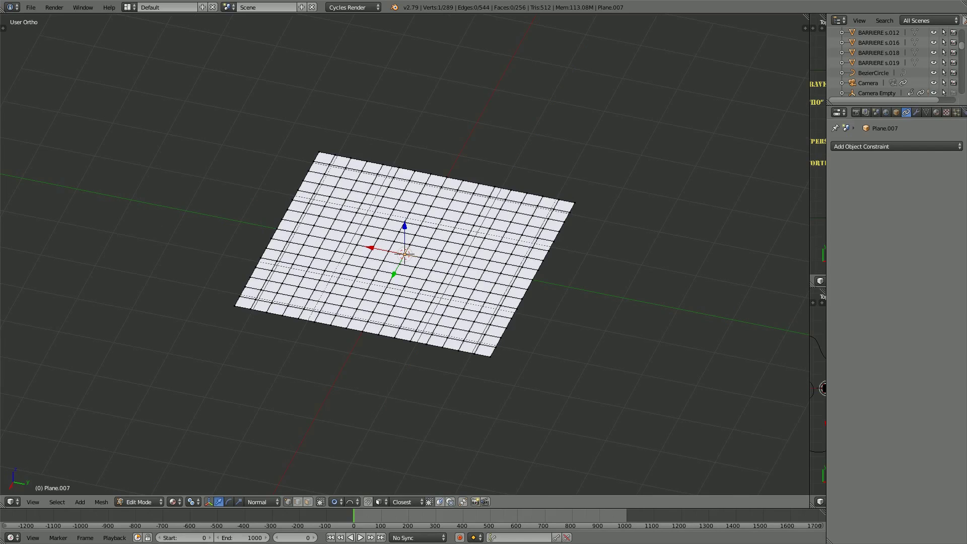
pyautogui.click(352, 502)
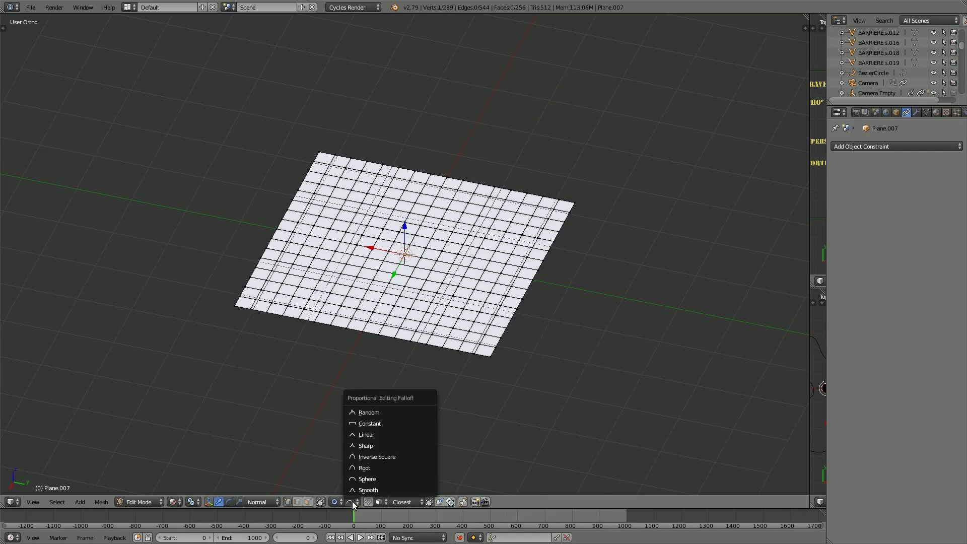
pyautogui.click(369, 424)
pyautogui.scroll(-1, 404, 269)
pyautogui.moveTo(403, 268); pyautogui.dragTo(408, 264, button='middle')
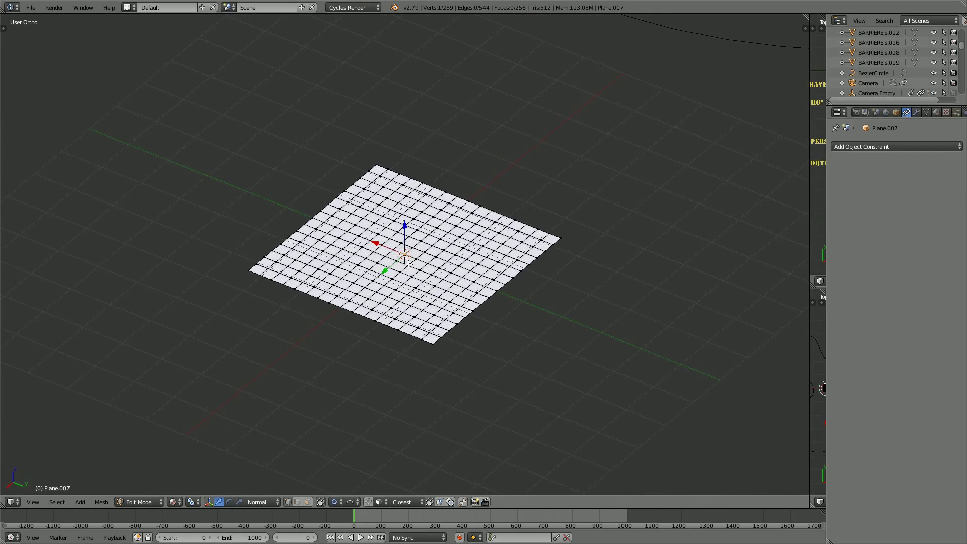
# - Raise the plane's centre vertically into a bulge with proportional editing
pyautogui.press('g')
pyautogui.scroll(8, 430, 272)
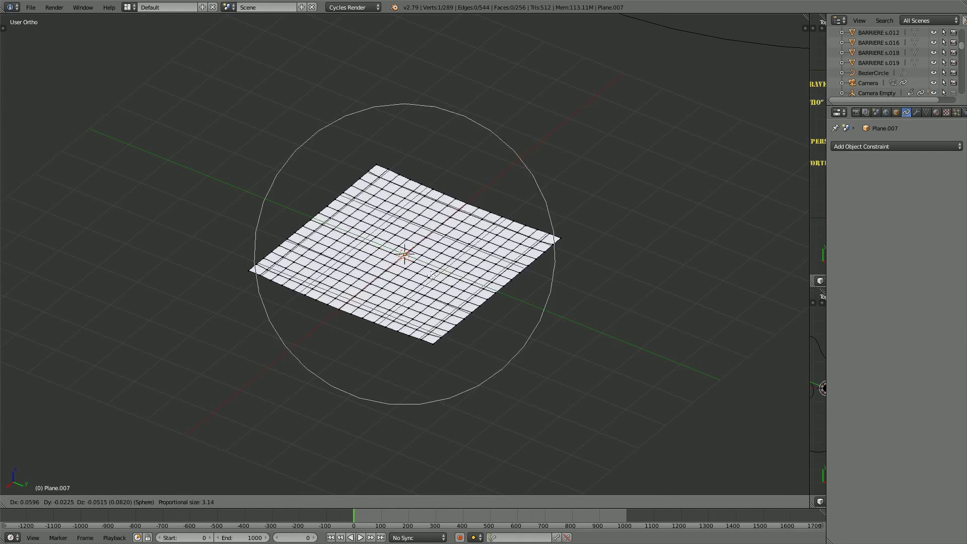
pyautogui.scroll(5, 429, 267)
pyautogui.scroll(2, 429, 265)
pyautogui.press('z')
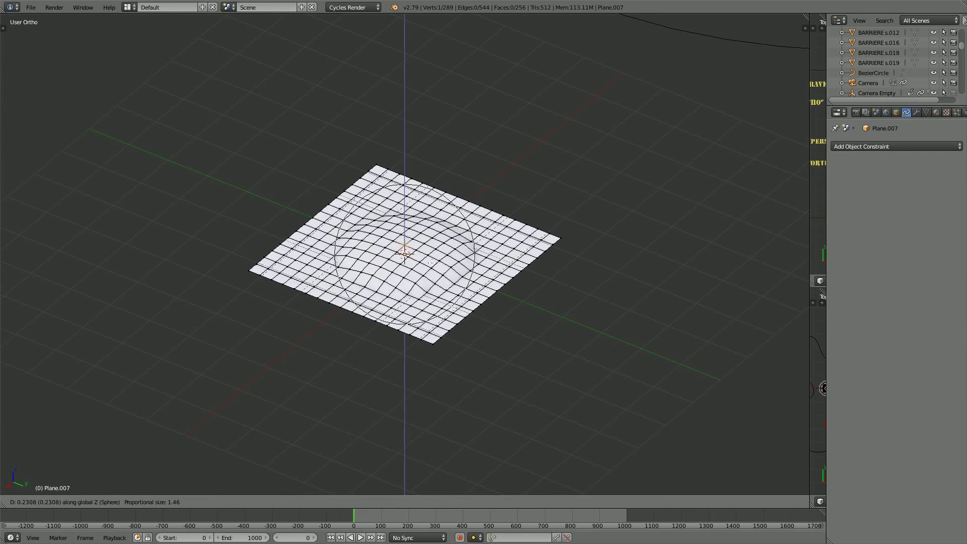
pyautogui.scroll(-2, 431, 262)
pyautogui.scroll(-1, 432, 265)
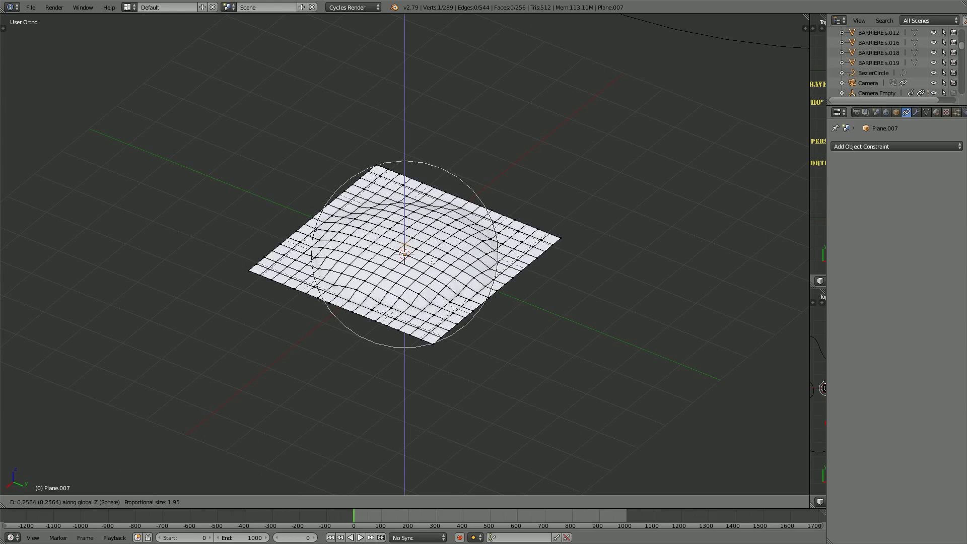
pyautogui.click(431, 270)
# - Switch falloff to Random and Solid shading, then pull up a jagged peak
pyautogui.click(351, 502)
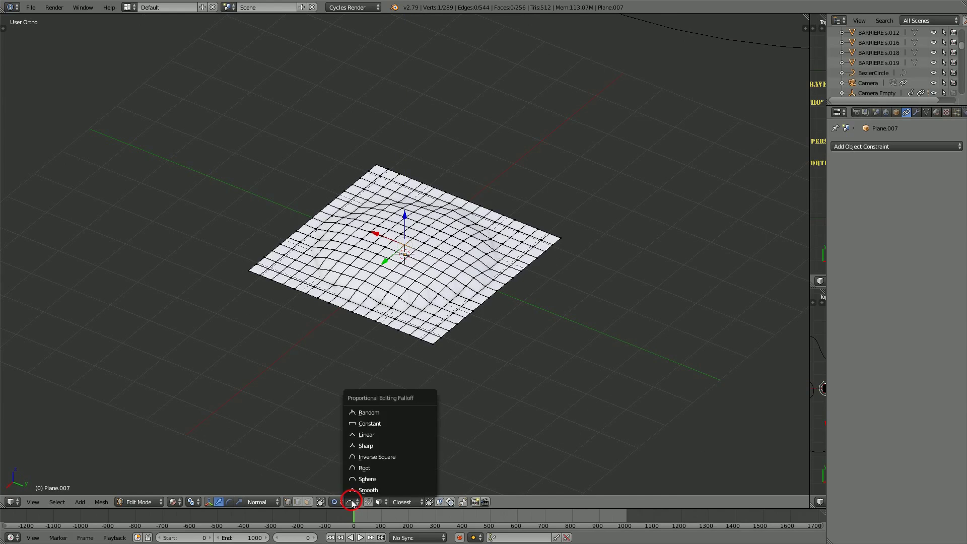
pyautogui.click(370, 412)
pyautogui.moveTo(413, 359); pyautogui.dragTo(364, 278, button='middle')
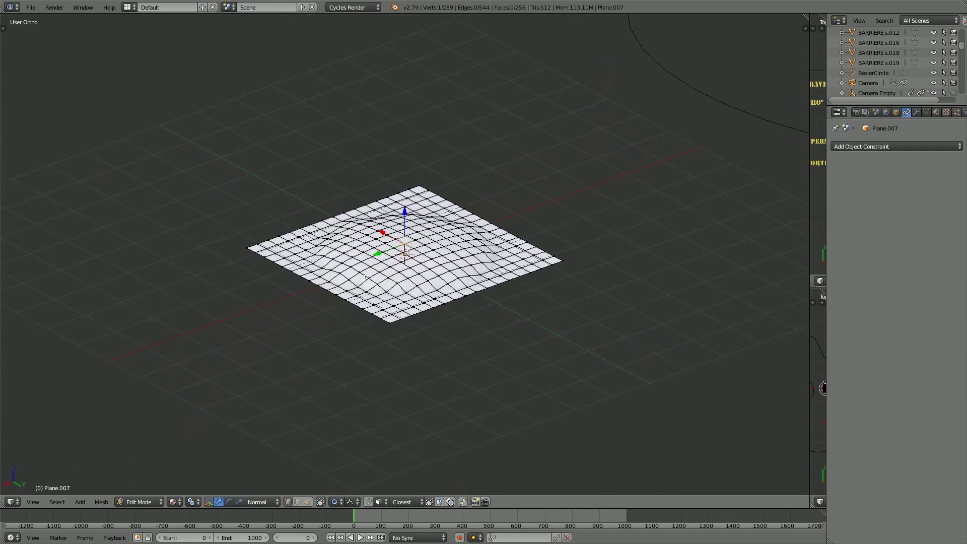
pyautogui.hotkey('alt', 'z')
pyautogui.scroll(1, 413, 264)
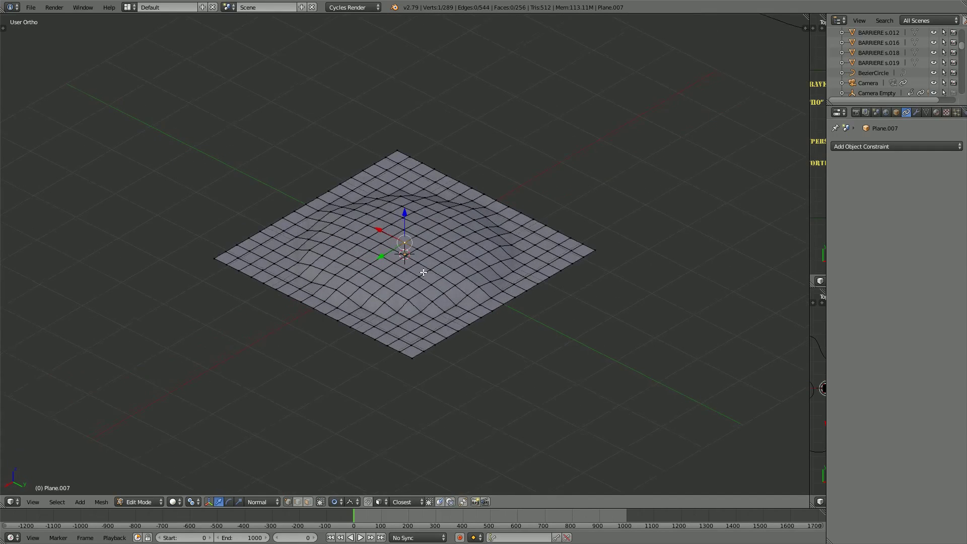
pyautogui.press('g')
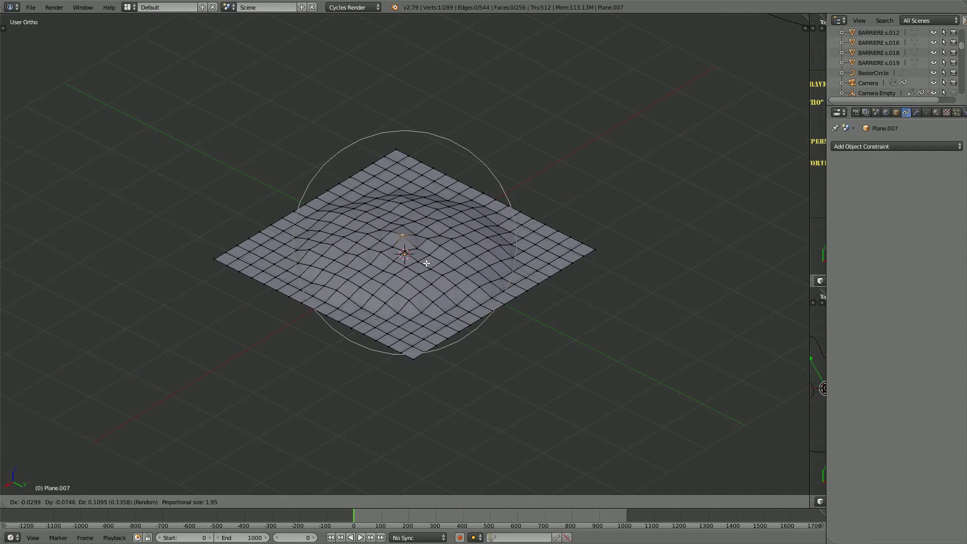
pyautogui.click(413, 283)
# - Scale the peak area along Z into a taller jagged hill and grow the selection
pyautogui.moveTo(413, 283)
pyautogui.mouseDown(button='middle')
pyautogui.moveTo(408, 273)
pyautogui.moveTo(411, 284)
pyautogui.mouseUp(button='middle')
pyautogui.press('s')
pyautogui.press('z')
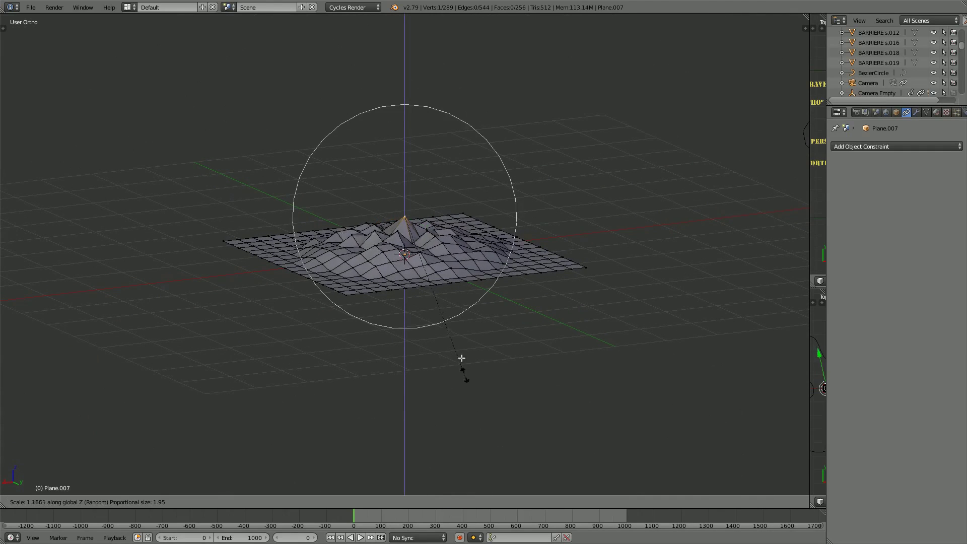
pyautogui.click(422, 233)
pyautogui.moveTo(418, 258); pyautogui.dragTo(426, 277, button='middle')
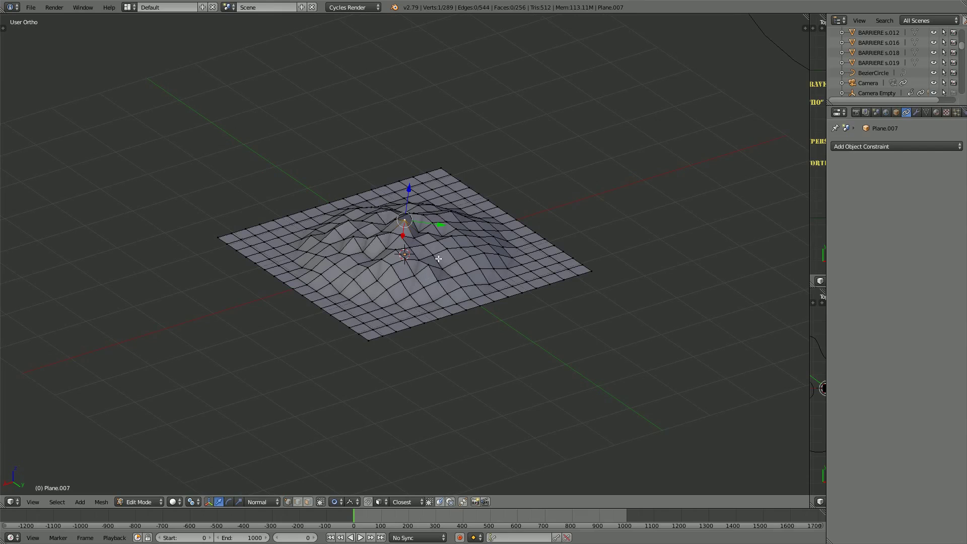
pyautogui.press('ctrl+KP_Add')
pyautogui.press('ctrl+KP_Add')
# - Grow the selection across the hill and smooth its vertices twice
pyautogui.press('ctrl+KP_Add')
pyautogui.press('ctrl+KP_Add')
pyautogui.press('ctrl+KP_Add')
pyautogui.press('ctrl+KP_Add')
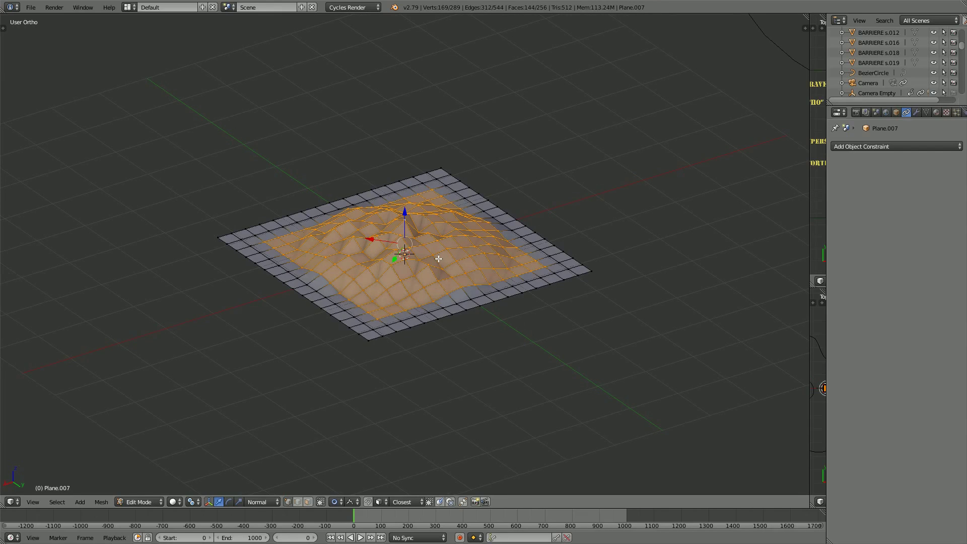
pyautogui.press('ctrl+KP_Add')
pyautogui.press('w')
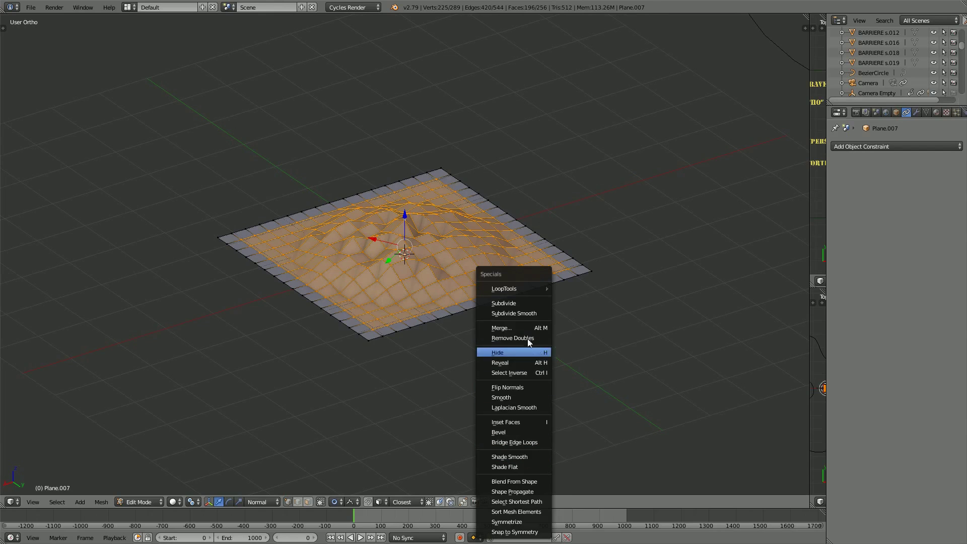
pyautogui.click(519, 397)
pyautogui.press('w')
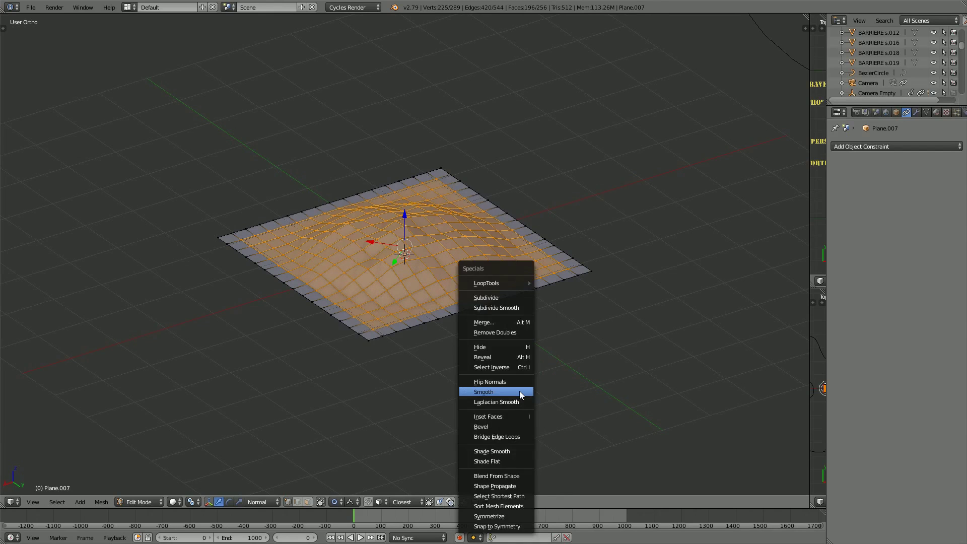
pyautogui.click(520, 392)
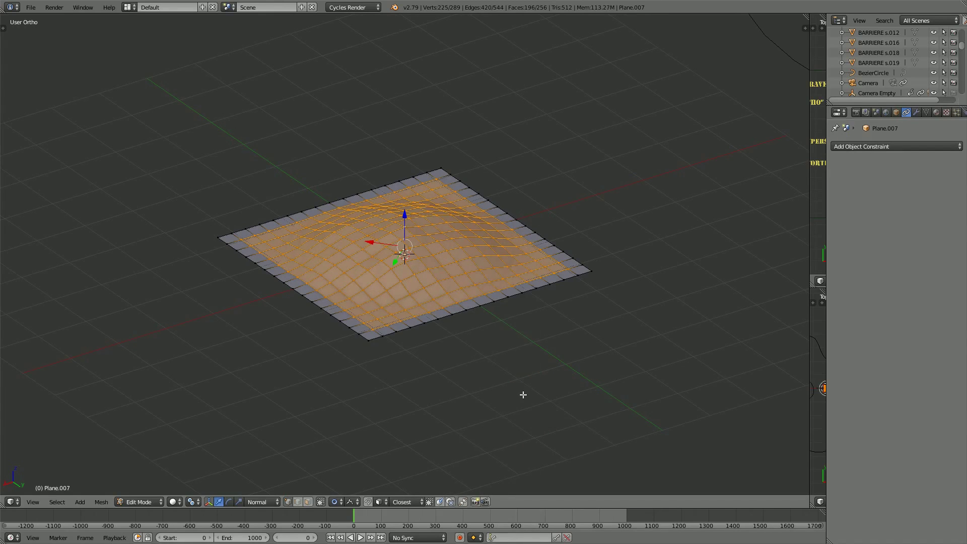
pyautogui.moveTo(481, 371); pyautogui.dragTo(455, 331, button='middle')
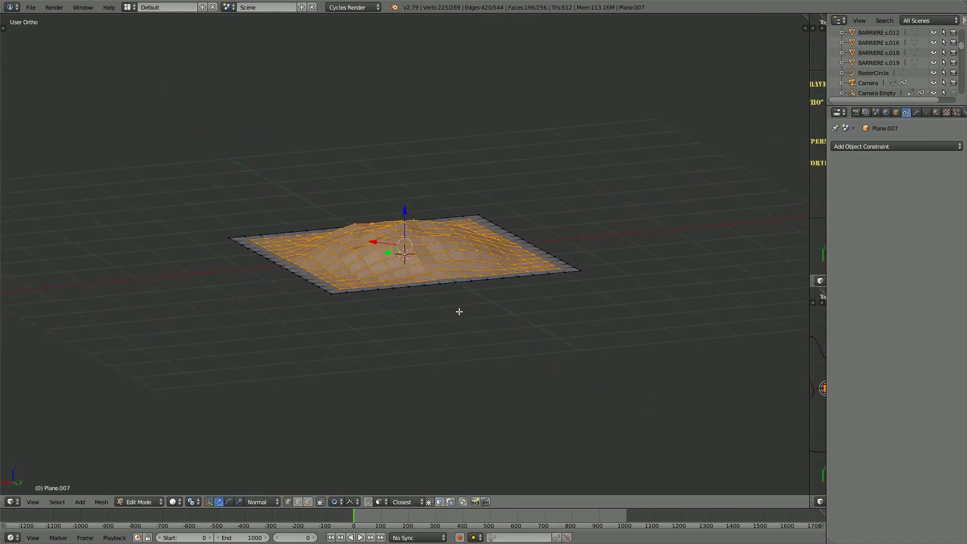
# - In Object Mode, scale the whole plane along Z to 0.495
pyautogui.press('Tab')
pyautogui.press('s')
pyautogui.press('z')
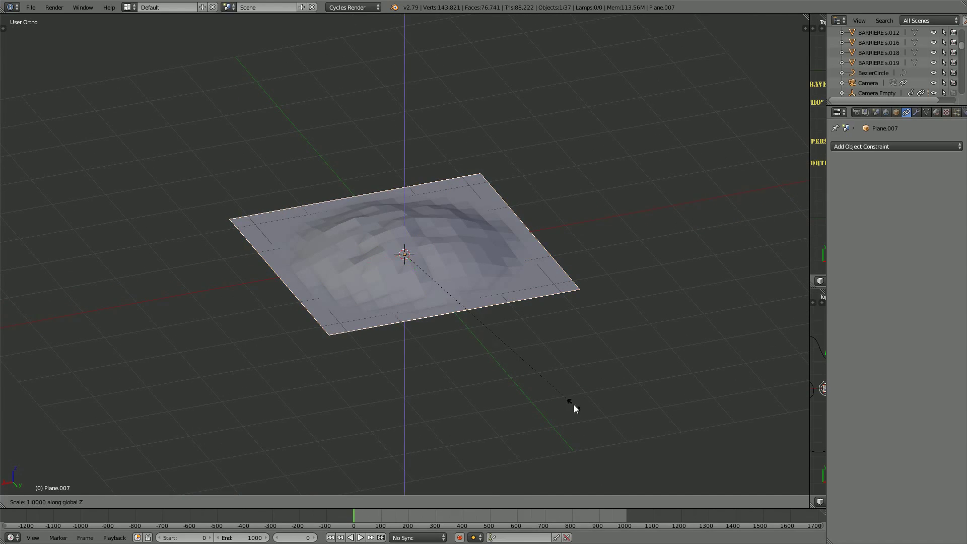
pyautogui.click(475, 340)
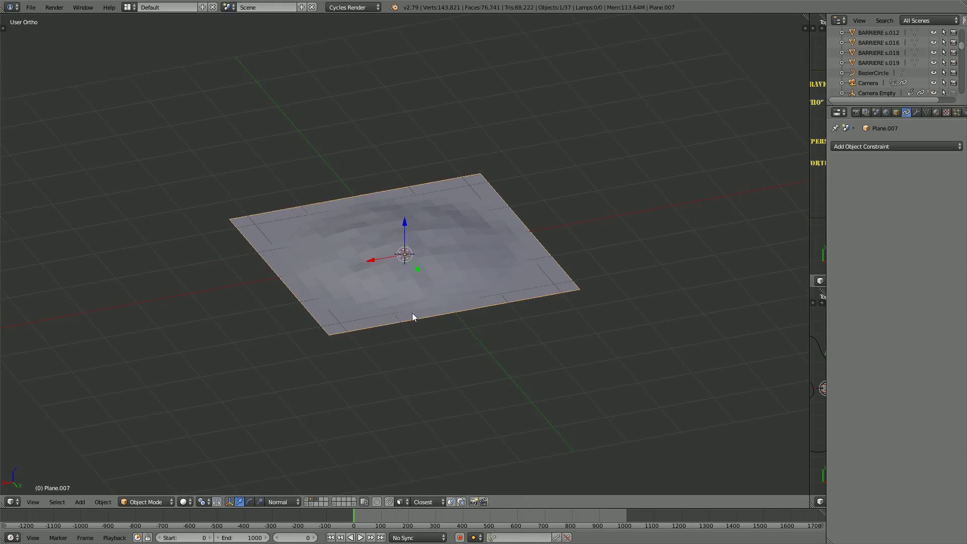
pyautogui.moveTo(412, 312)
pyautogui.mouseDown(button='middle')
pyautogui.moveTo(392, 301)
pyautogui.moveTo(410, 302)
pyautogui.mouseUp(button='middle')
# - Hide the tool settings, reframe the view, and dismiss the quick-tools menu
pyautogui.press('t')
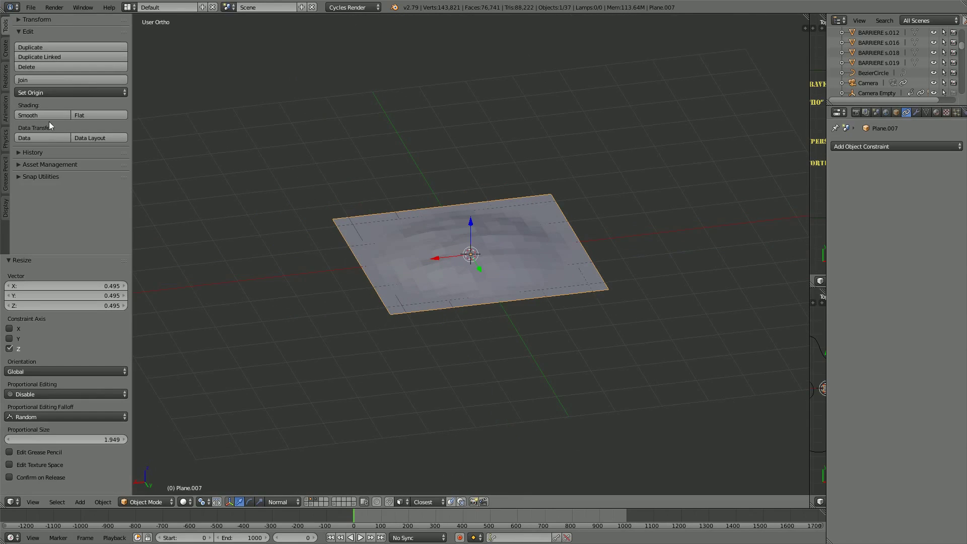
pyautogui.press('t')
pyautogui.moveTo(503, 264)
pyautogui.mouseDown(button='middle')
pyautogui.moveTo(477, 283)
pyautogui.moveTo(436, 268)
pyautogui.mouseUp(button='middle')
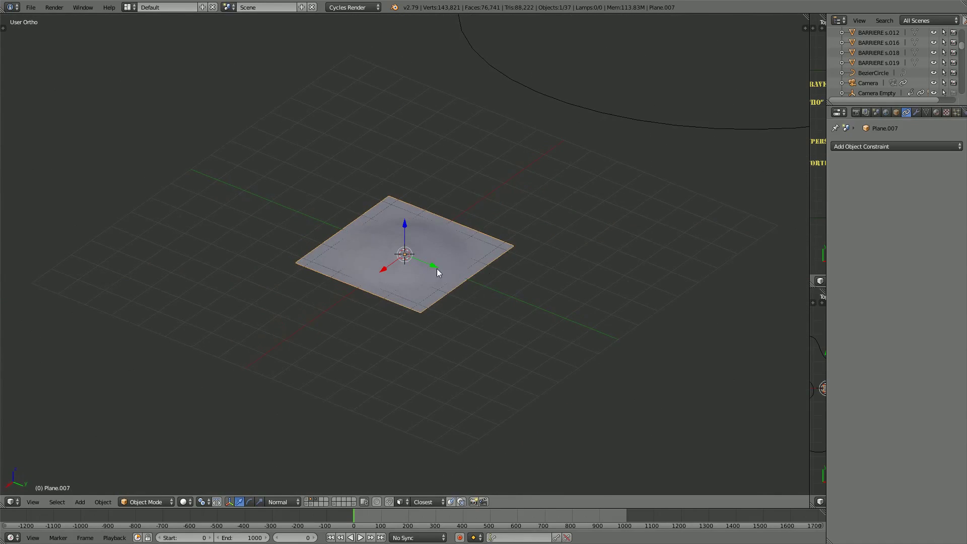
pyautogui.scroll(2, 633, 204)
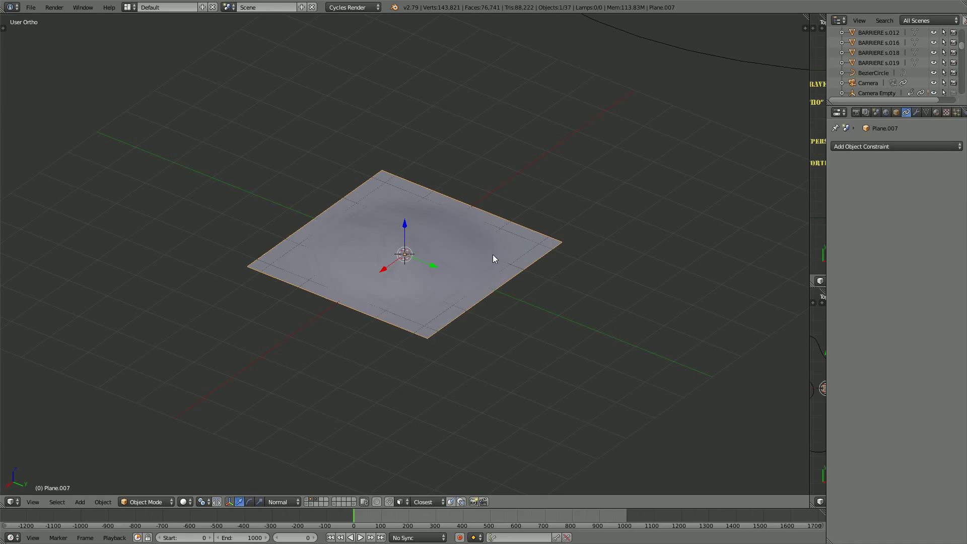
pyautogui.press('w')
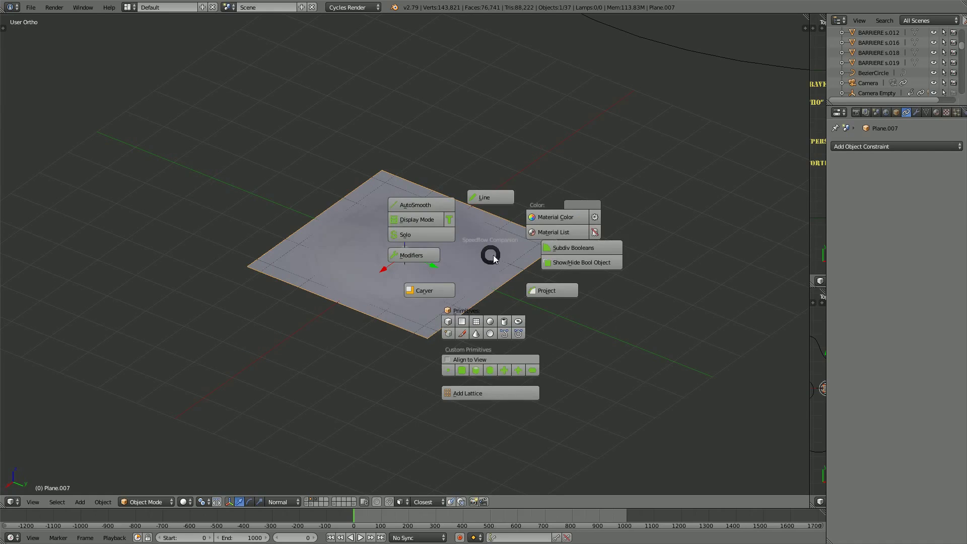
pyautogui.press('w')
pyautogui.click(386, 210)
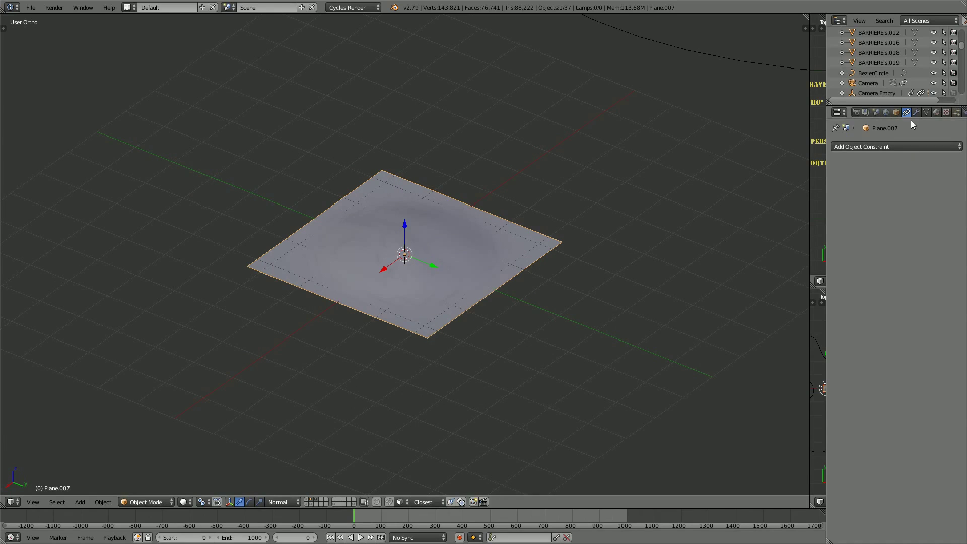
# - Browse the object constraints list, then bring up the quick modifier pie menu
pyautogui.click(872, 147)
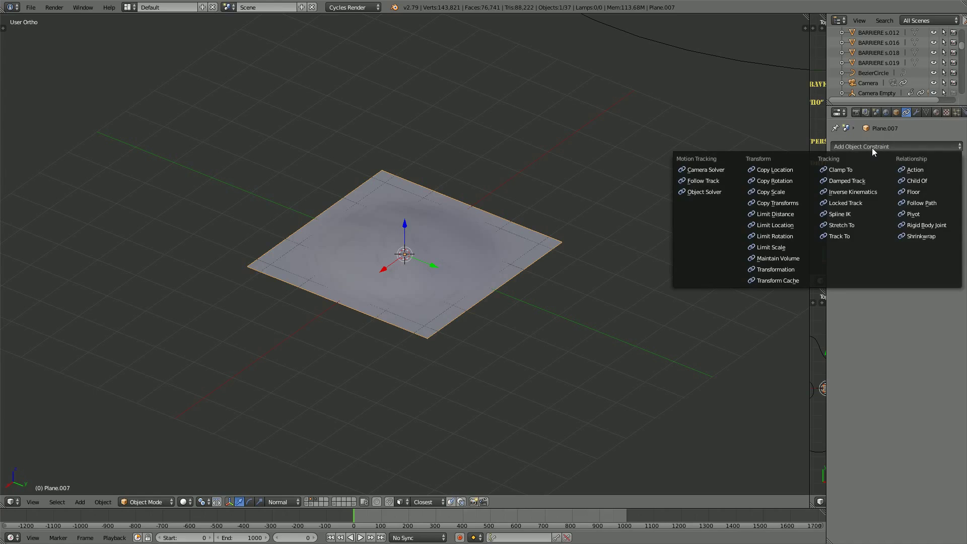
pyautogui.press('q')
pyautogui.press('Escape')
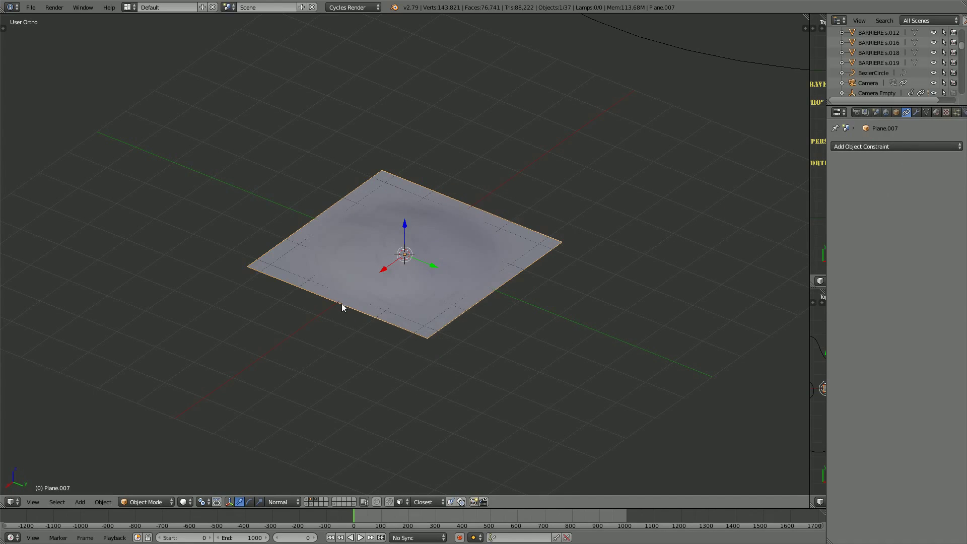
pyautogui.press('space')
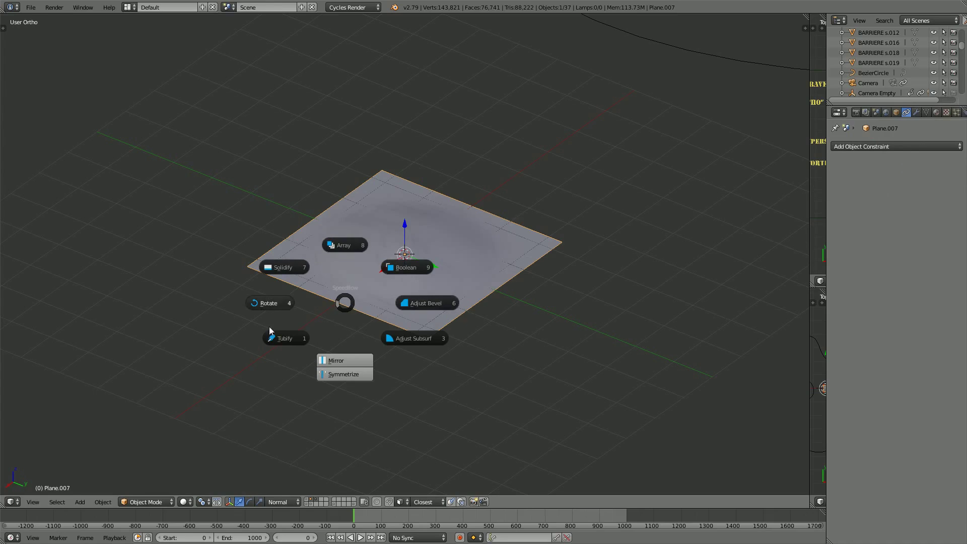
# - Add a Subdivision Surface to the terrain plane at level 2
pyautogui.click(412, 336)
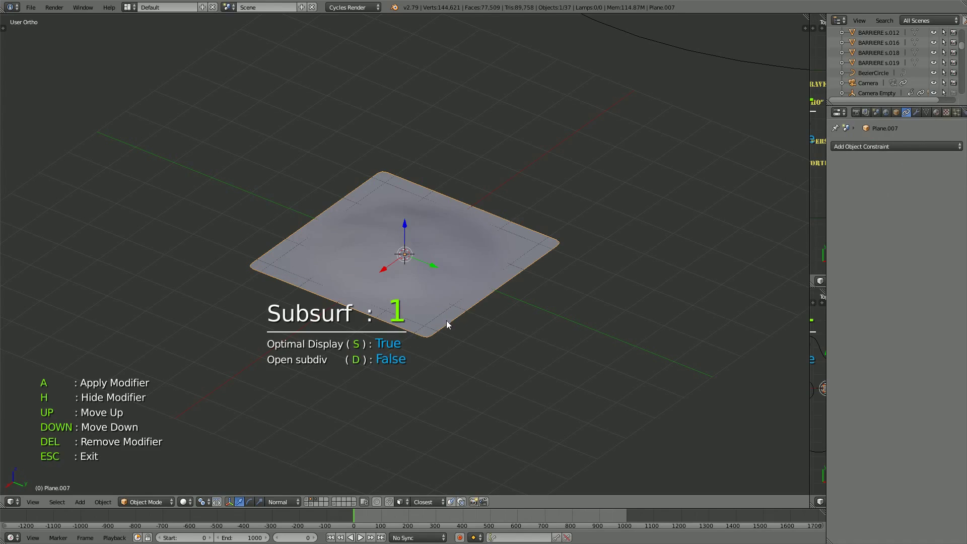
pyautogui.scroll(-1, 442, 302)
pyautogui.scroll(2, 481, 320)
pyautogui.click(528, 322)
pyautogui.scroll(3, 392, 283)
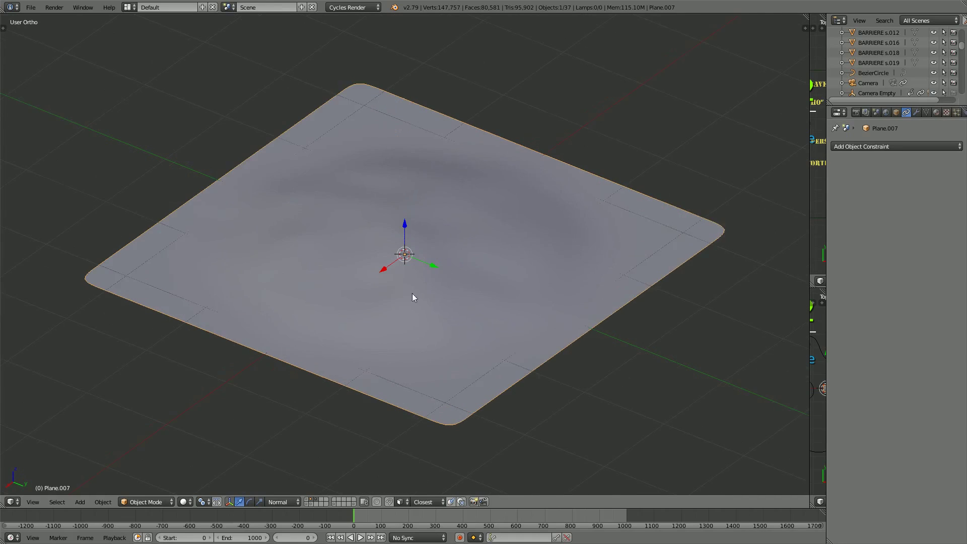
pyautogui.moveTo(412, 293)
pyautogui.mouseDown(button='middle')
pyautogui.moveTo(430, 268)
pyautogui.moveTo(392, 279)
pyautogui.mouseUp(button='middle')
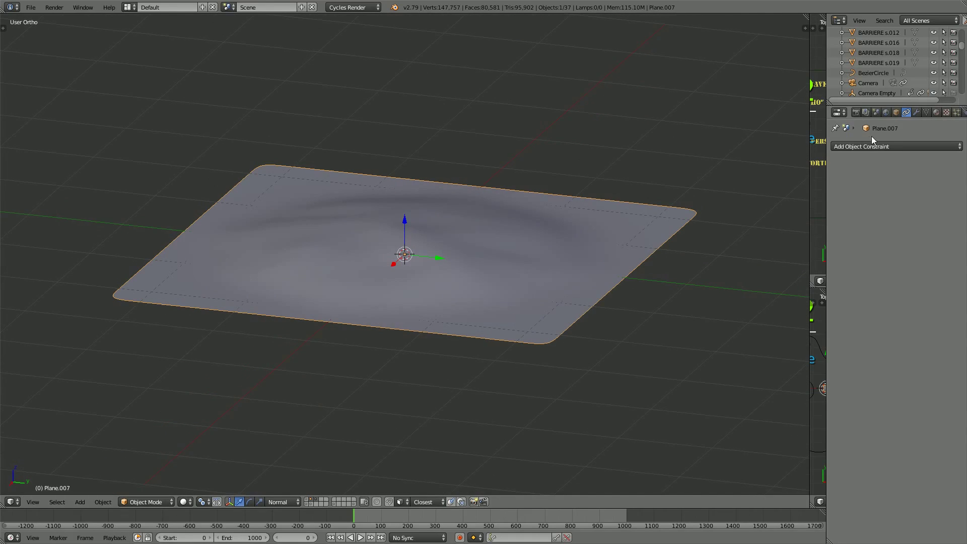
# - Lower the modifier's viewport subdivisions to 1 and inspect the smoothed terrain
pyautogui.click(916, 113)
pyautogui.moveTo(412, 262)
pyautogui.mouseDown(button='middle')
pyautogui.moveTo(396, 273)
pyautogui.moveTo(416, 261)
pyautogui.mouseUp(button='middle')
pyautogui.scroll(-4, 415, 261)
pyautogui.scroll(1, 463, 252)
pyautogui.moveTo(488, 255); pyautogui.dragTo(503, 257, button='middle')
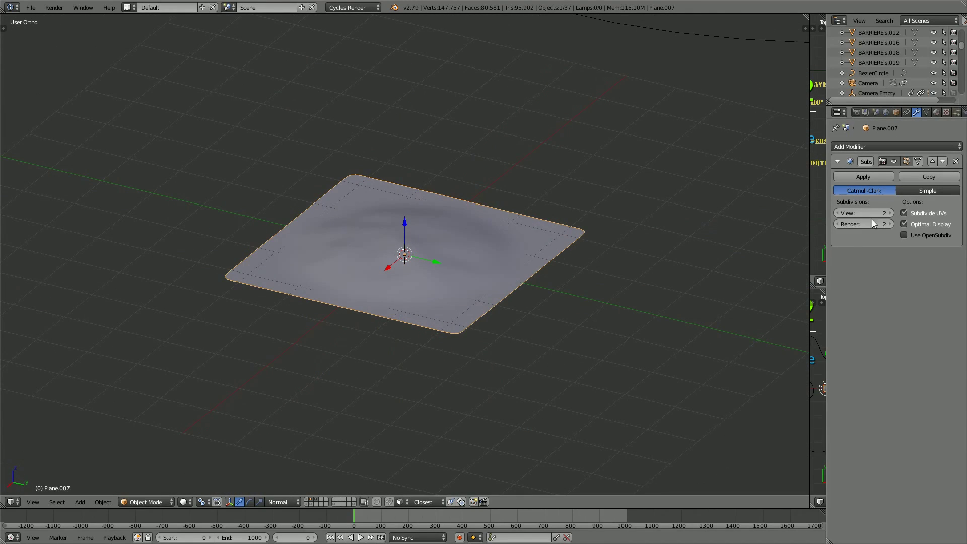
pyautogui.click(836, 213)
pyautogui.scroll(3, 472, 262)
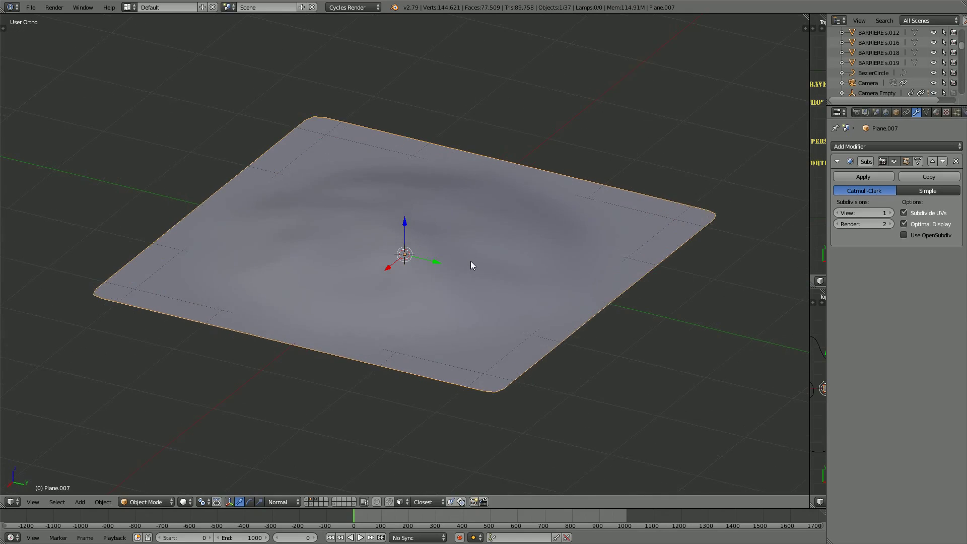
pyautogui.scroll(-4, 468, 261)
pyautogui.scroll(-3, 465, 263)
pyautogui.scroll(2, 462, 267)
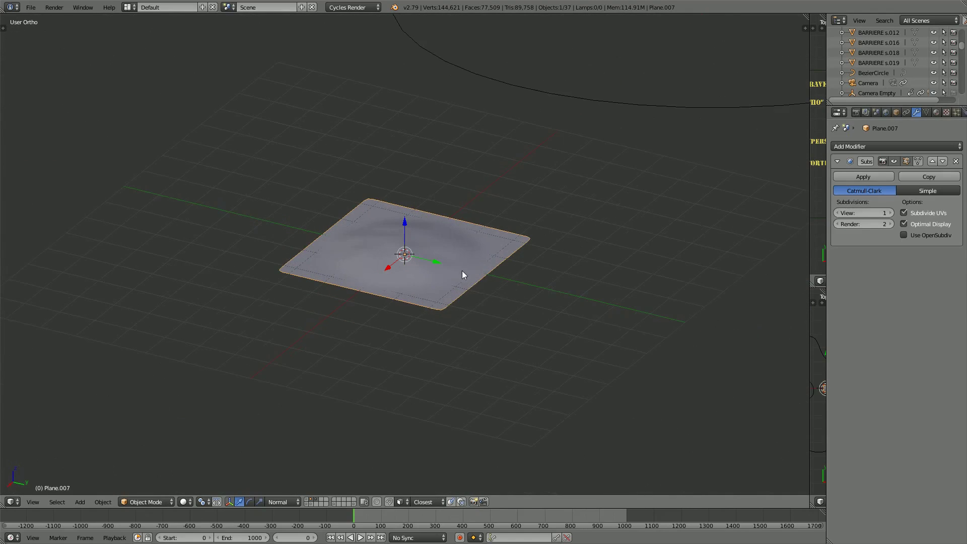
pyautogui.moveTo(463, 275)
pyautogui.mouseDown(button='middle')
pyautogui.moveTo(569, 294)
pyautogui.moveTo(440, 274)
pyautogui.moveTo(537, 272)
pyautogui.moveTo(588, 244)
pyautogui.moveTo(567, 233)
pyautogui.moveTo(453, 267)
pyautogui.mouseUp(button='middle')
pyautogui.scroll(3, 461, 267)
pyautogui.scroll(-3, 512, 241)
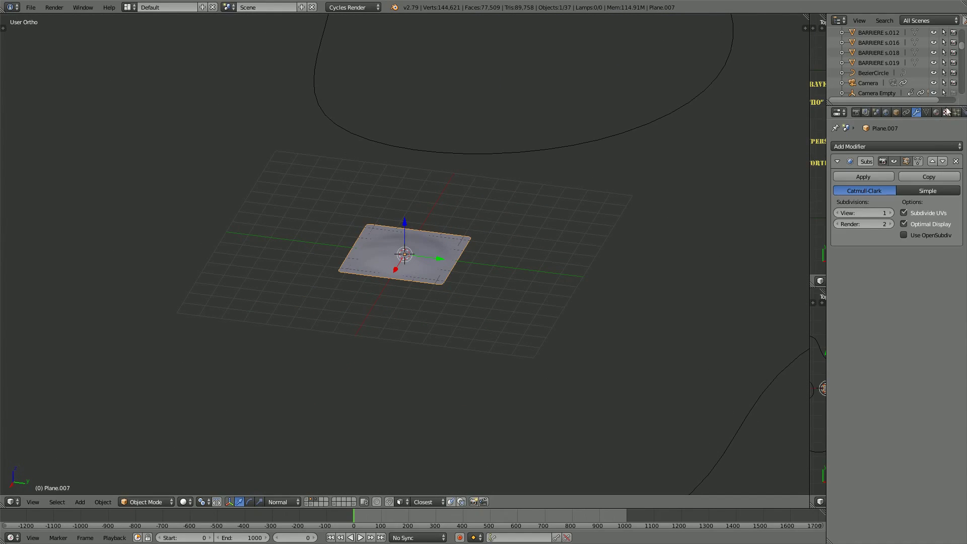
# - Make the plane a Dynamic Paint canvas from its Physics settings
pyautogui.scroll(-3, 936, 111)
pyautogui.click(836, 161)
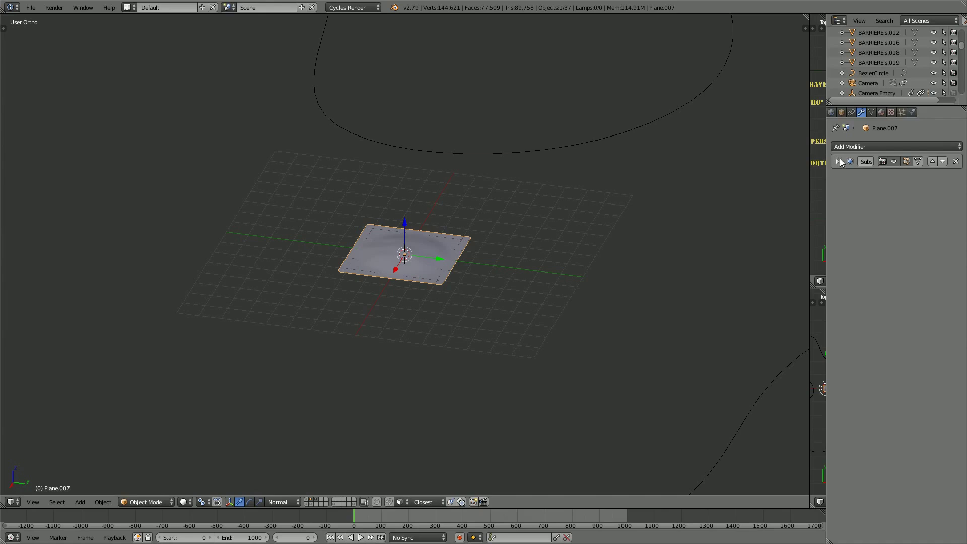
pyautogui.click(912, 112)
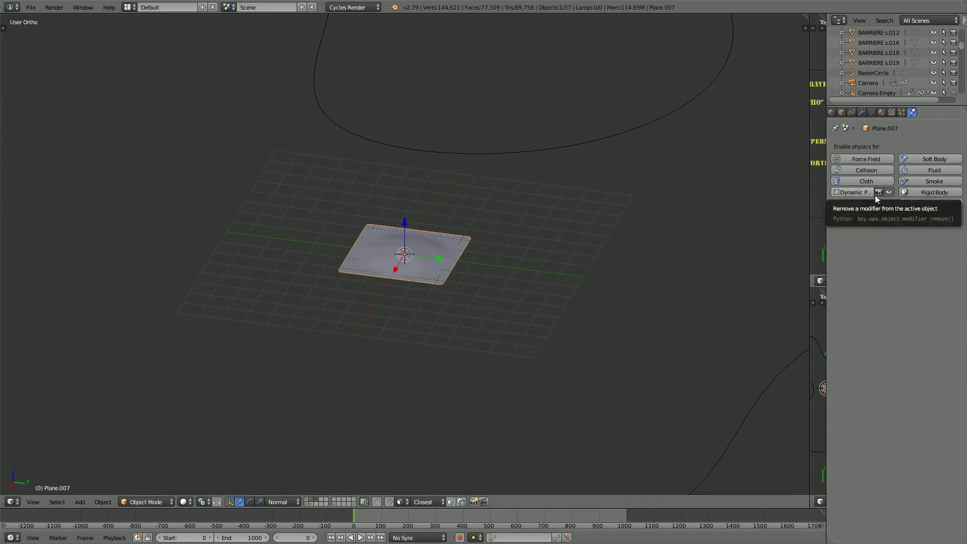
pyautogui.click(838, 218)
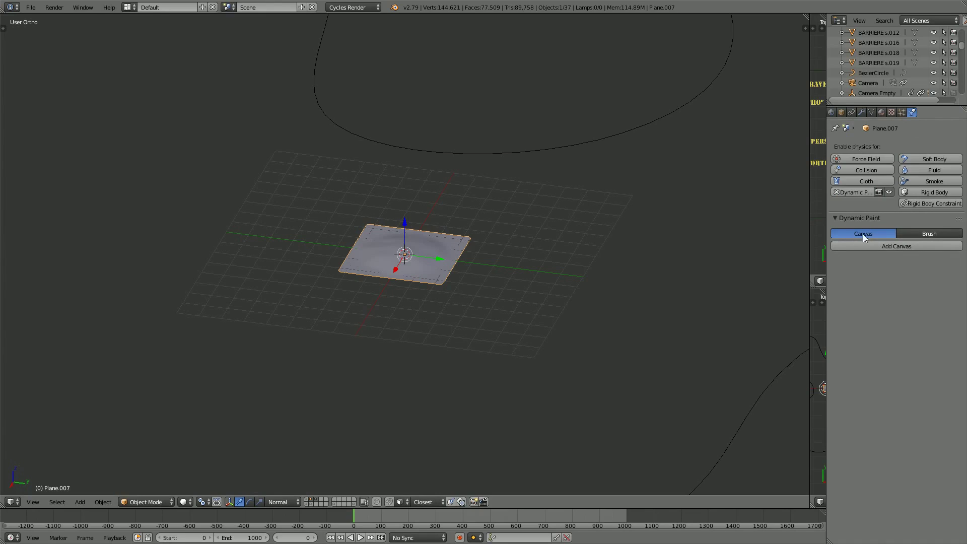
pyautogui.click(896, 246)
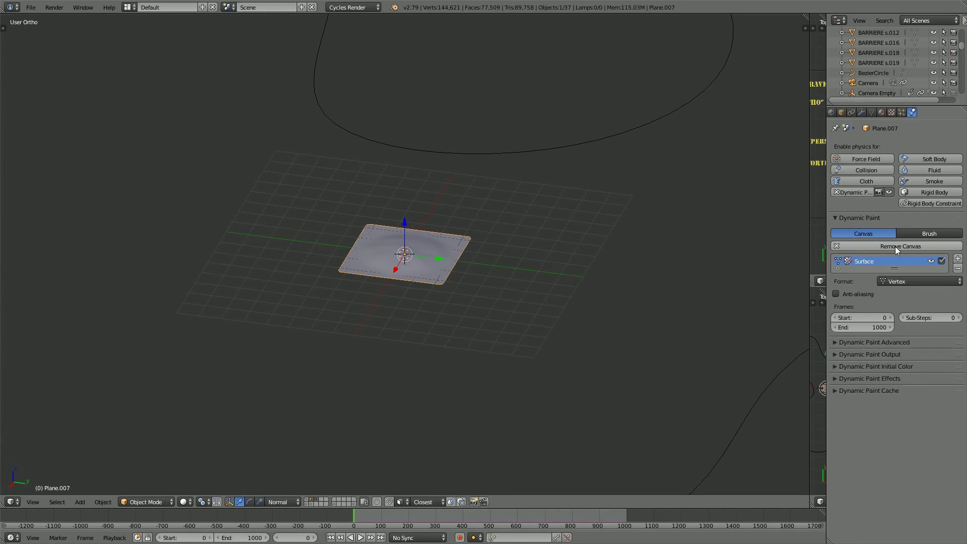
pyautogui.click(904, 281)
pyautogui.click(905, 282)
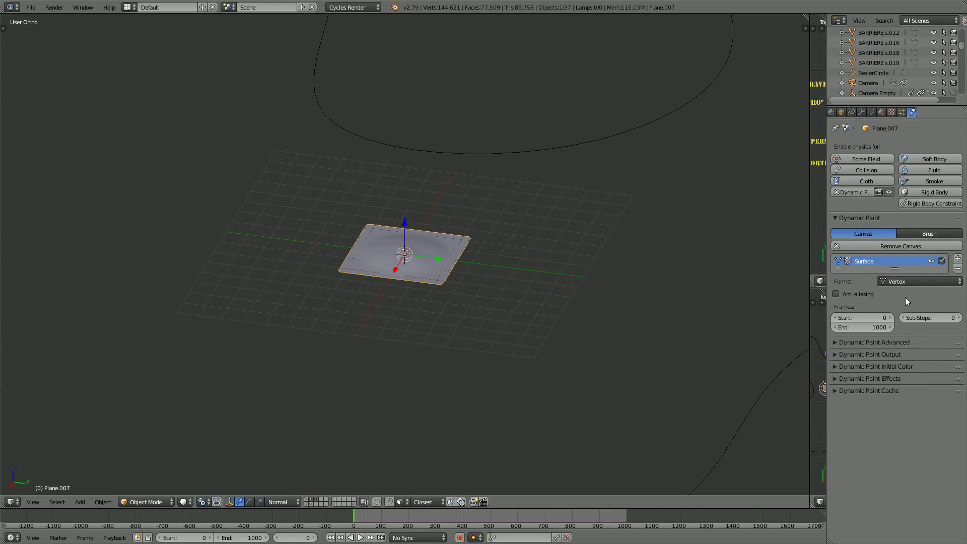
# - Set the canvas Surface Type to Displace in the advanced settings
pyautogui.click(845, 343)
pyautogui.click(890, 358)
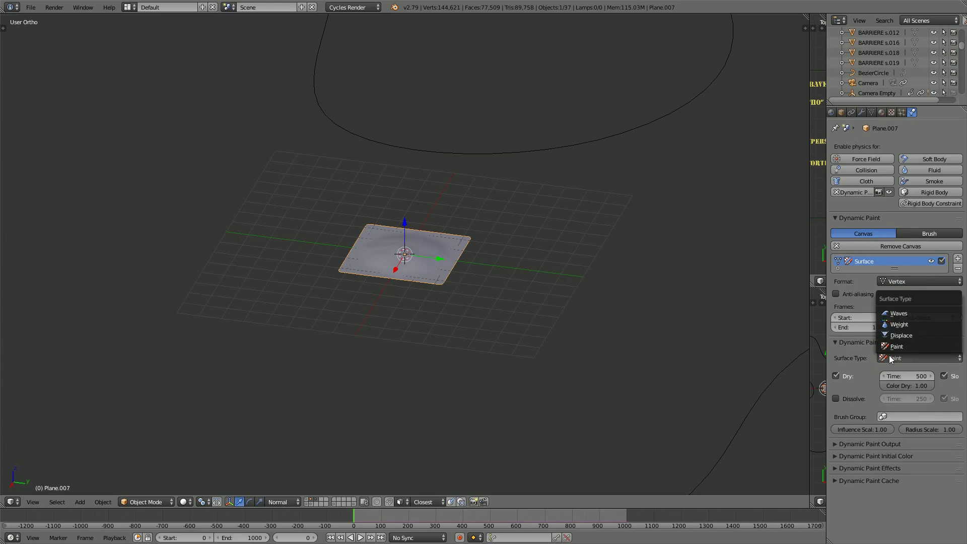
pyautogui.click(907, 335)
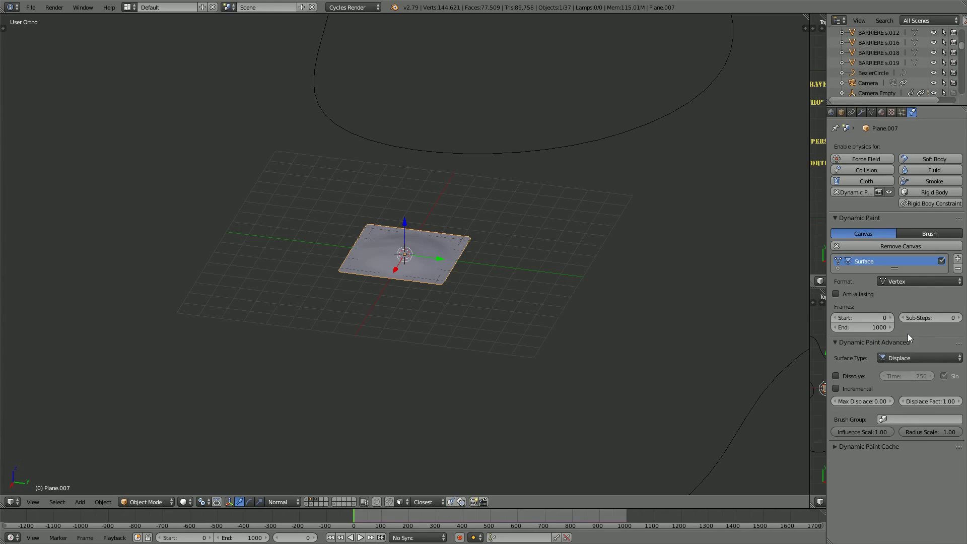
pyautogui.click(842, 342)
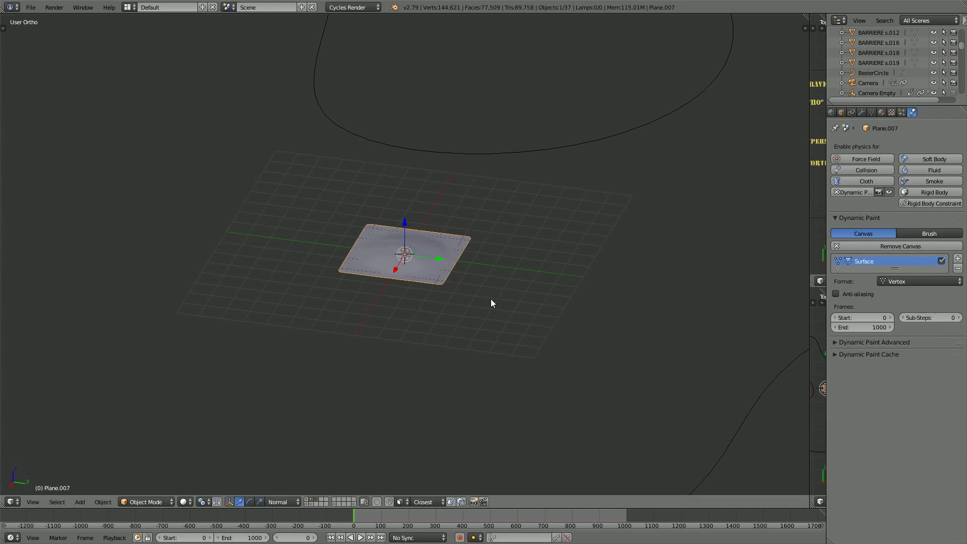
pyautogui.scroll(4, 490, 299)
pyautogui.scroll(1, 493, 293)
pyautogui.scroll(-5, 478, 253)
# - From top view, place the plane on the curved path just ahead of the jeep
pyautogui.scroll(-5, 478, 252)
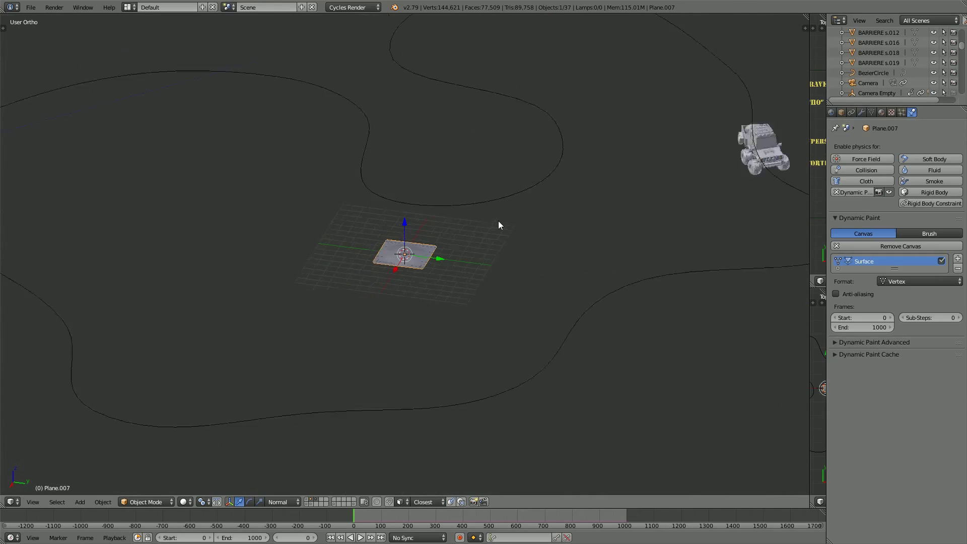
pyautogui.scroll(-1, 497, 221)
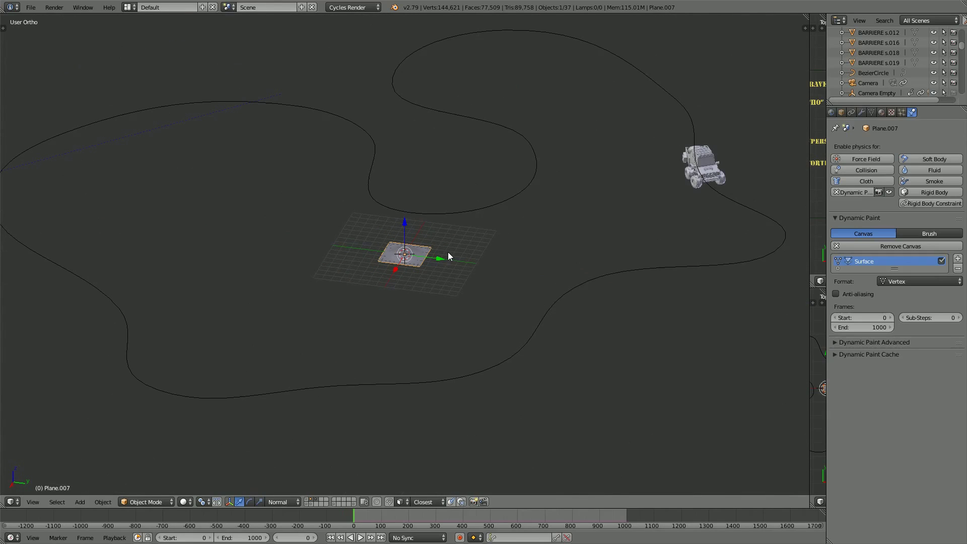
pyautogui.press('KP_7')
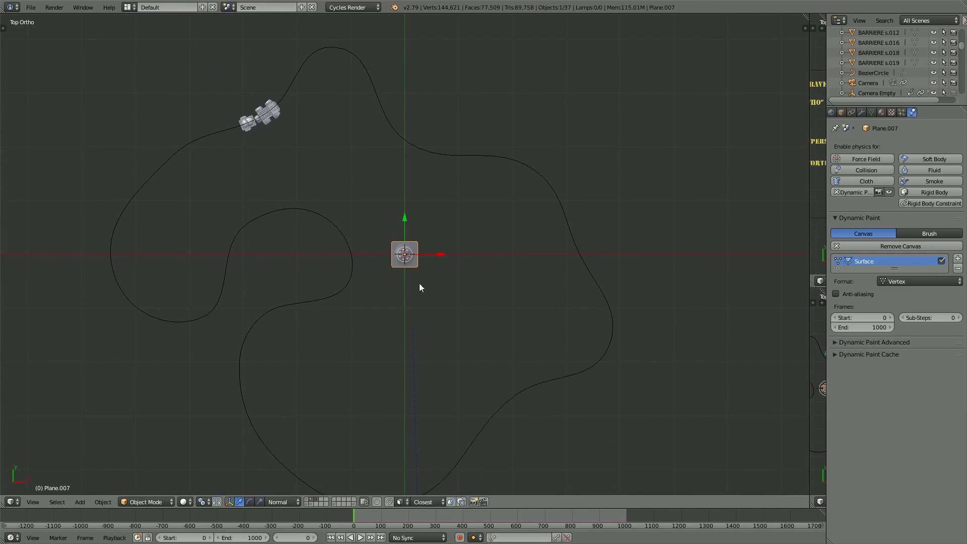
pyautogui.press('g')
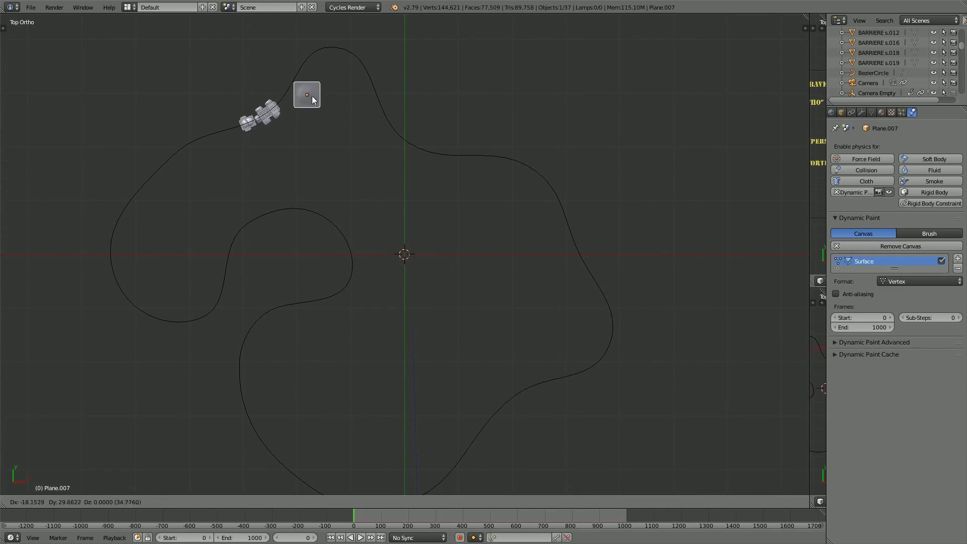
pyautogui.click(296, 82)
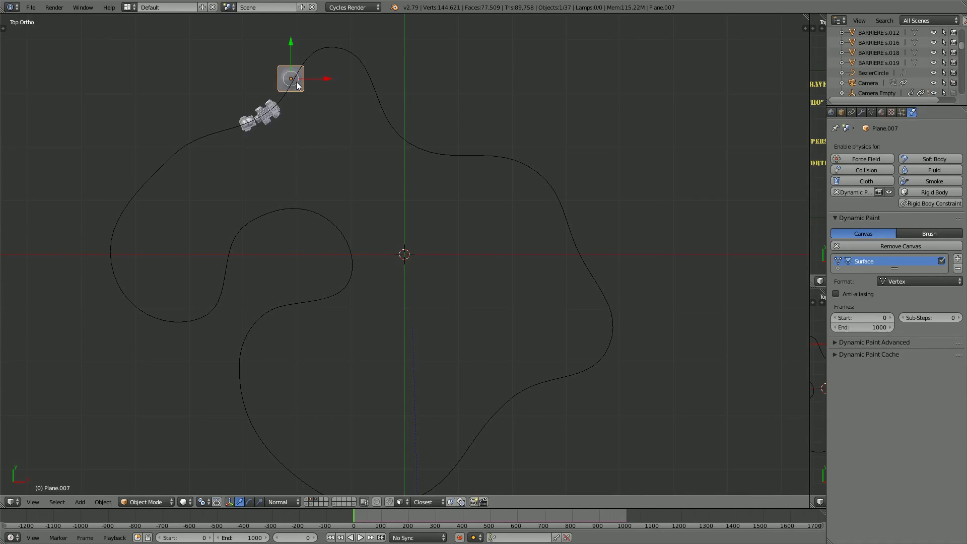
pyautogui.scroll(3, 296, 81)
pyautogui.press('KP_Decimal')
pyautogui.scroll(-3, 437, 280)
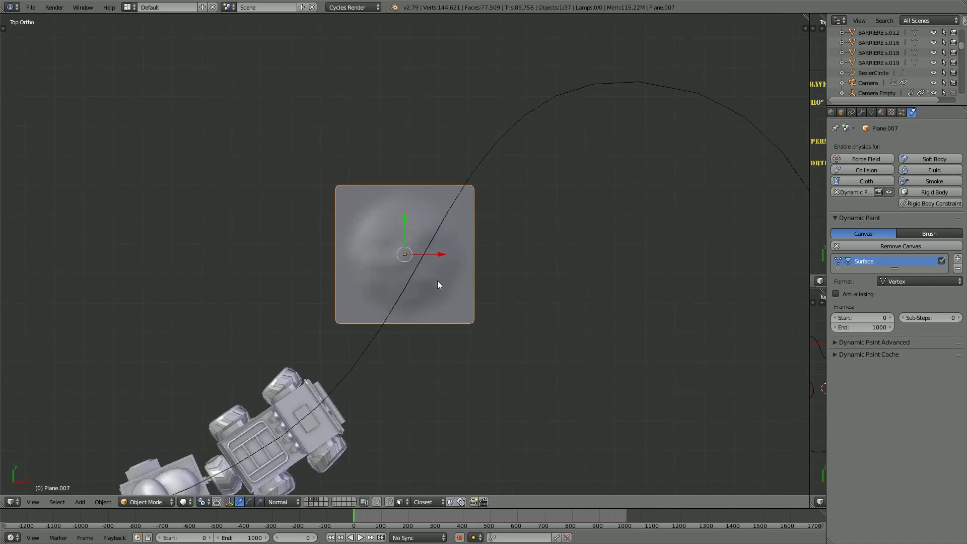
pyautogui.moveTo(437, 280)
pyautogui.mouseDown(button='middle')
pyautogui.moveTo(425, 272)
pyautogui.moveTo(420, 323)
pyautogui.mouseUp(button='middle')
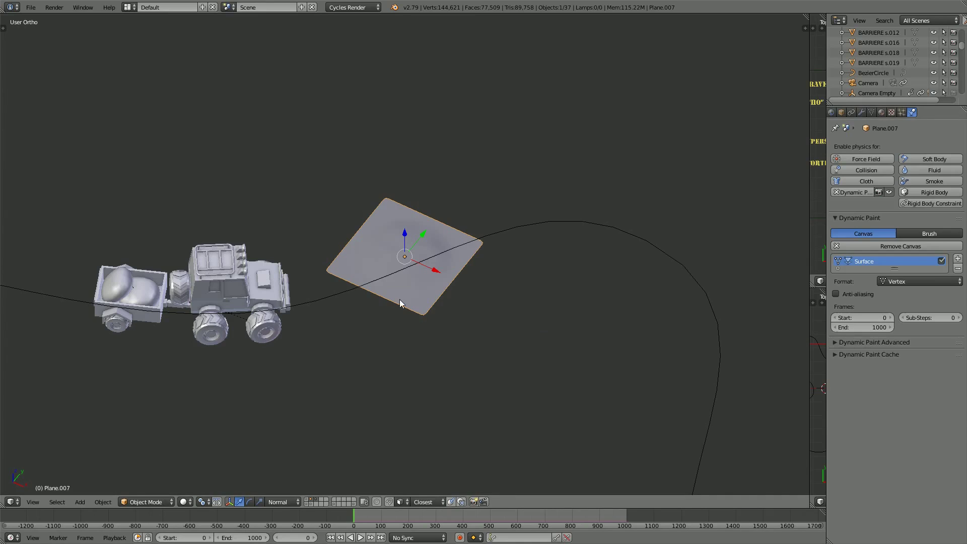
pyautogui.moveTo(418, 291)
pyautogui.mouseDown(button='middle')
pyautogui.moveTo(391, 239)
pyautogui.moveTo(446, 282)
pyautogui.moveTo(386, 334)
pyautogui.moveTo(389, 317)
pyautogui.moveTo(348, 325)
pyautogui.mouseUp(button='middle')
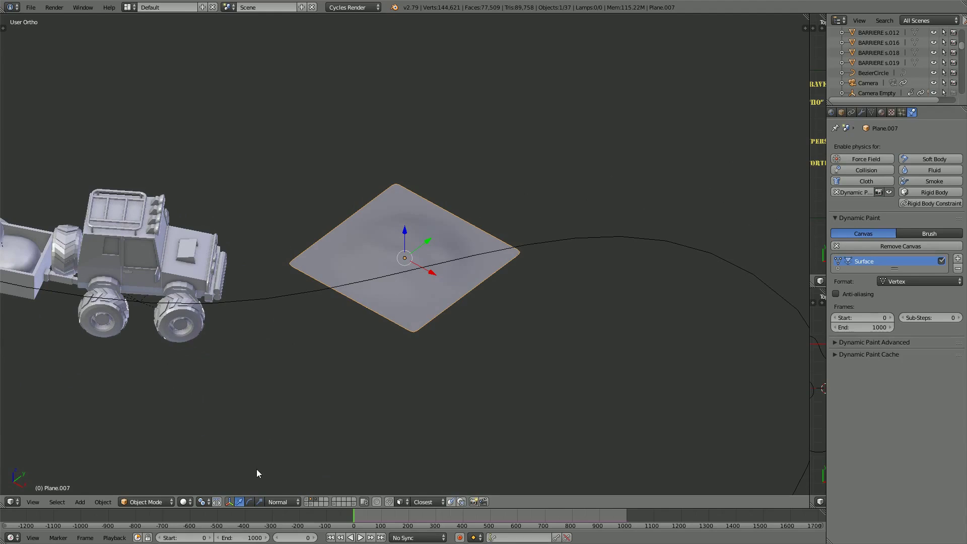
# - Switch the viewport shading to Material to show material colours
pyautogui.click(184, 502)
pyautogui.click(212, 455)
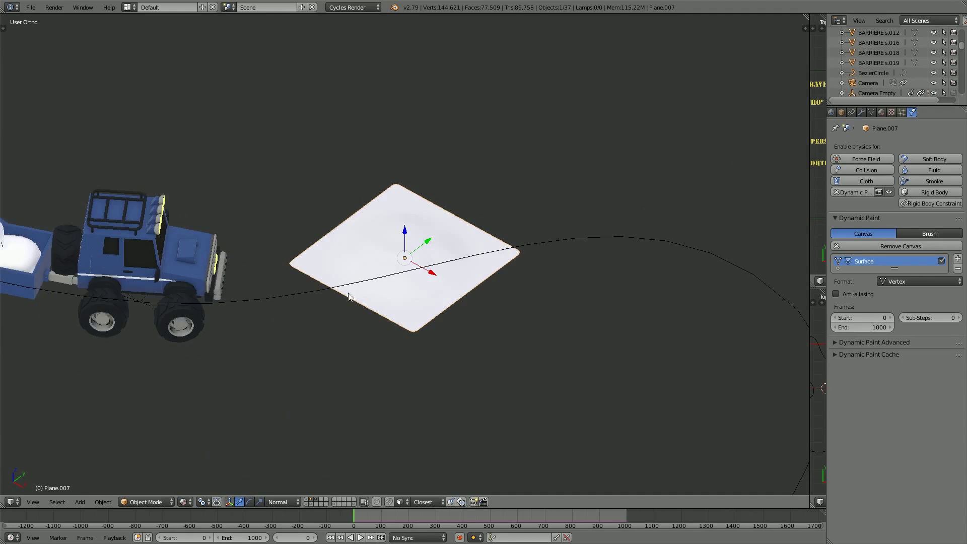
pyautogui.keyDown('shift'); pyautogui.moveTo(348, 296); pyautogui.dragTo(450, 318, button='middle'); pyautogui.keyUp('shift')
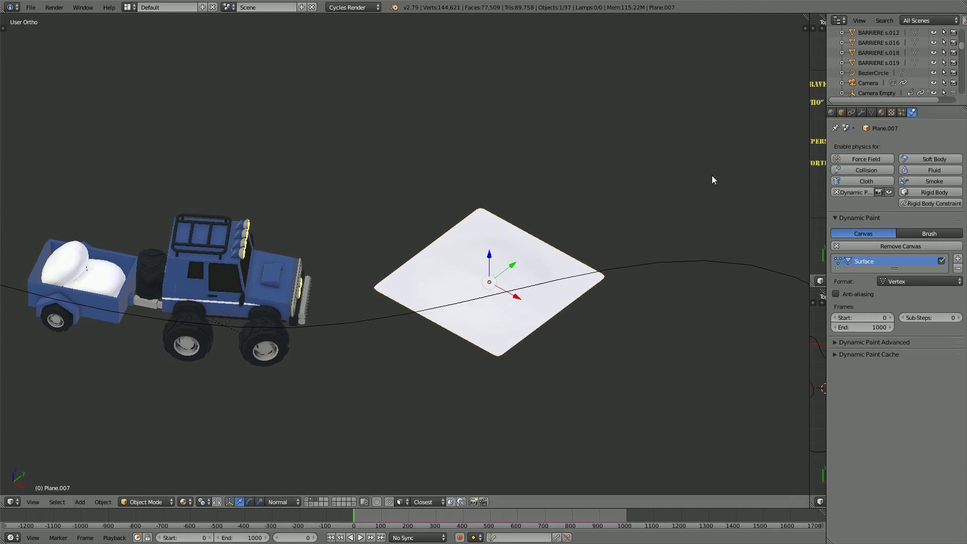
# - Assign the existing brown Material.001 to the canvas plane
pyautogui.click(881, 112)
pyautogui.click(837, 179)
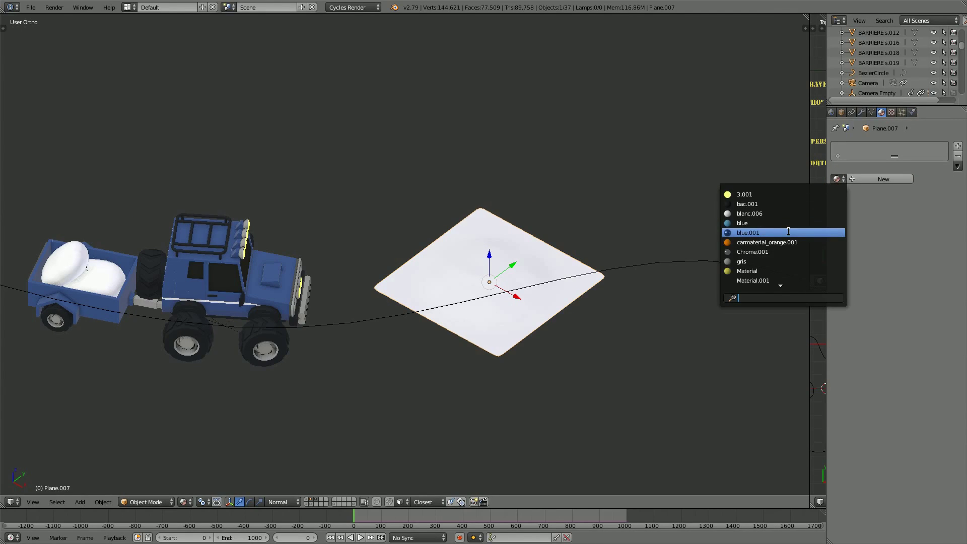
pyautogui.click(780, 280)
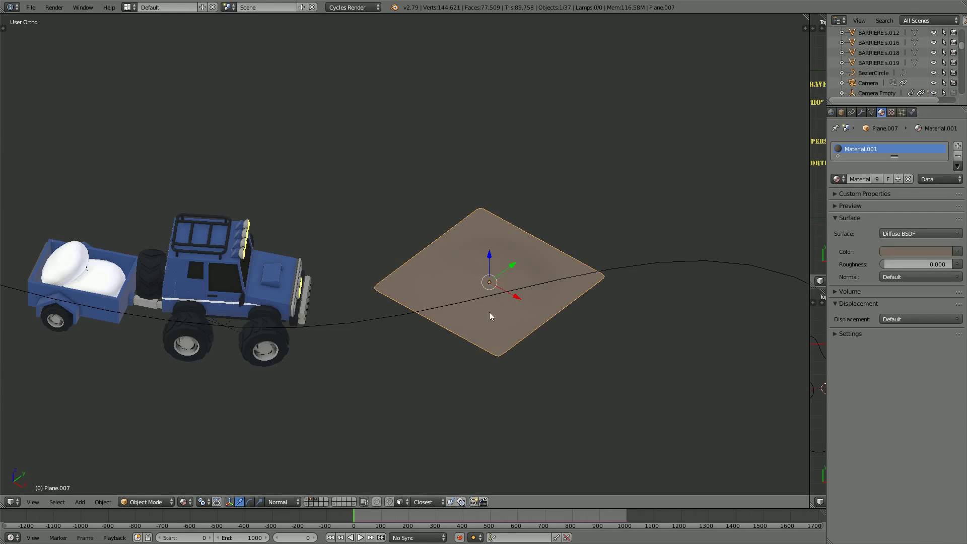
pyautogui.moveTo(488, 312)
pyautogui.mouseDown(button='middle')
pyautogui.moveTo(491, 336)
pyautogui.moveTo(450, 342)
pyautogui.moveTo(493, 301)
pyautogui.moveTo(479, 319)
pyautogui.mouseUp(button='middle')
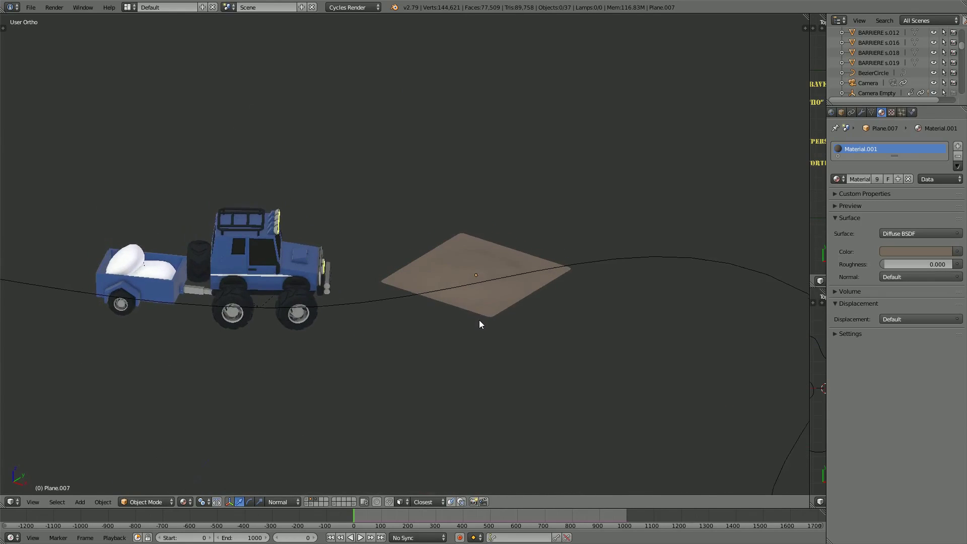
pyautogui.scroll(1, 479, 319)
pyautogui.scroll(1, 454, 319)
pyautogui.hotkey('alt', 'a')
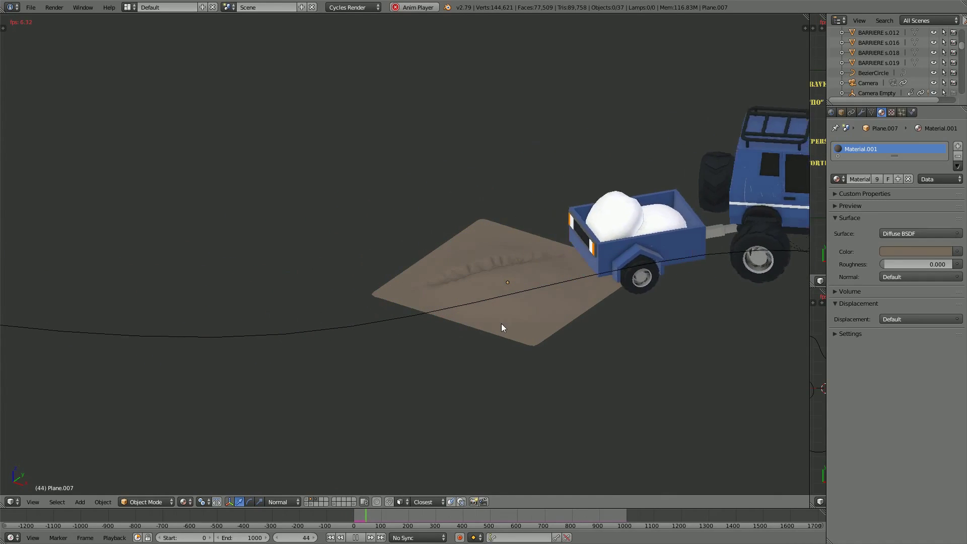
pyautogui.press('Escape')
pyautogui.moveTo(379, 342)
pyautogui.mouseDown(button='middle')
pyautogui.moveTo(488, 326)
pyautogui.moveTo(532, 364)
pyautogui.moveTo(484, 393)
pyautogui.moveTo(579, 370)
pyautogui.mouseUp(button='middle')
pyautogui.rightClick(580, 376)
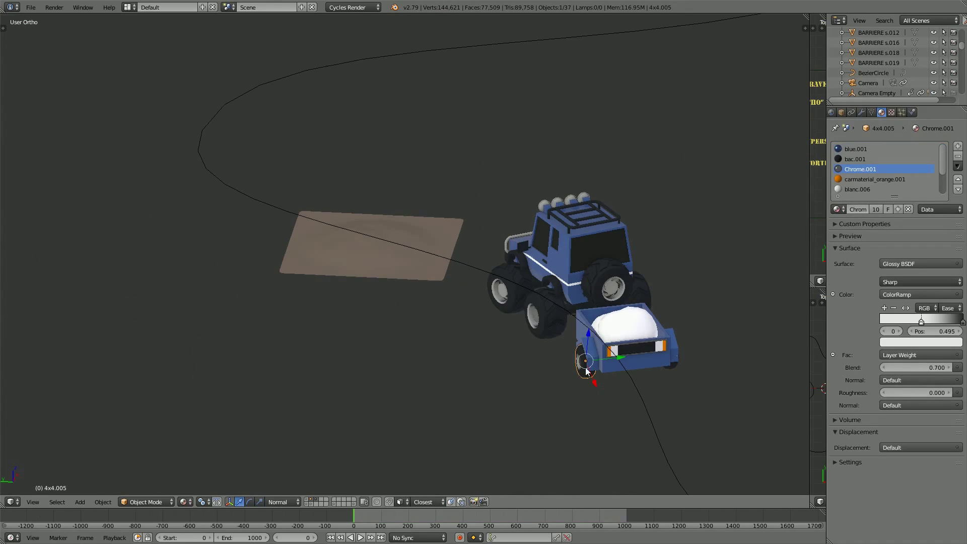
pyautogui.click(833, 248)
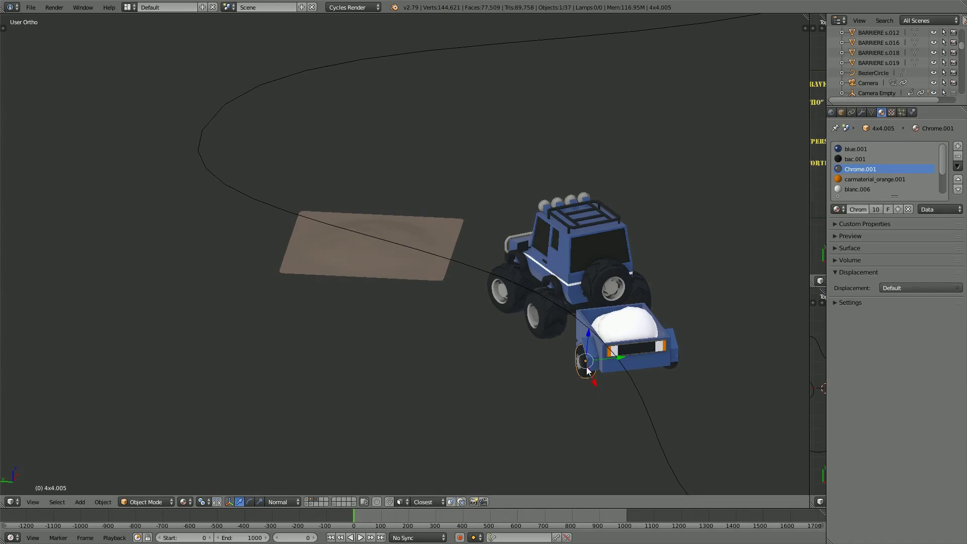
pyautogui.moveTo(569, 334); pyautogui.dragTo(524, 303, button='middle')
pyautogui.scroll(2, 420, 345)
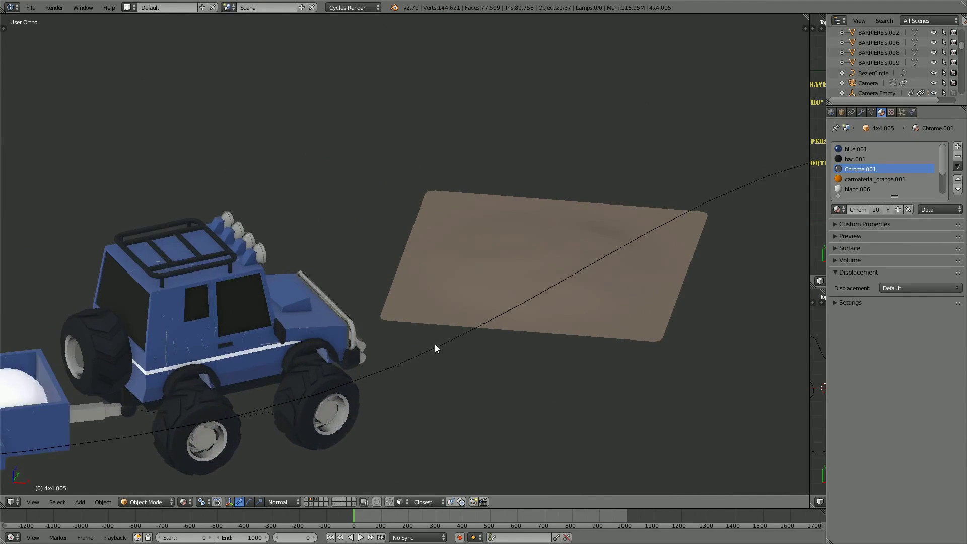
pyautogui.moveTo(436, 350)
pyautogui.mouseDown(button='middle')
pyautogui.moveTo(402, 345)
pyautogui.moveTo(278, 368)
pyautogui.mouseUp(button='middle')
pyautogui.scroll(-2, 294, 336)
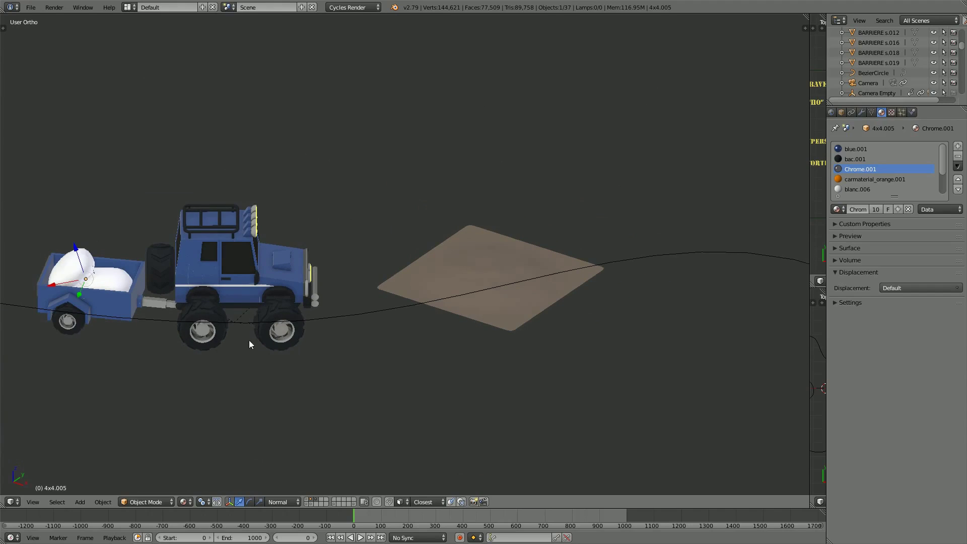
pyautogui.rightClick(484, 307)
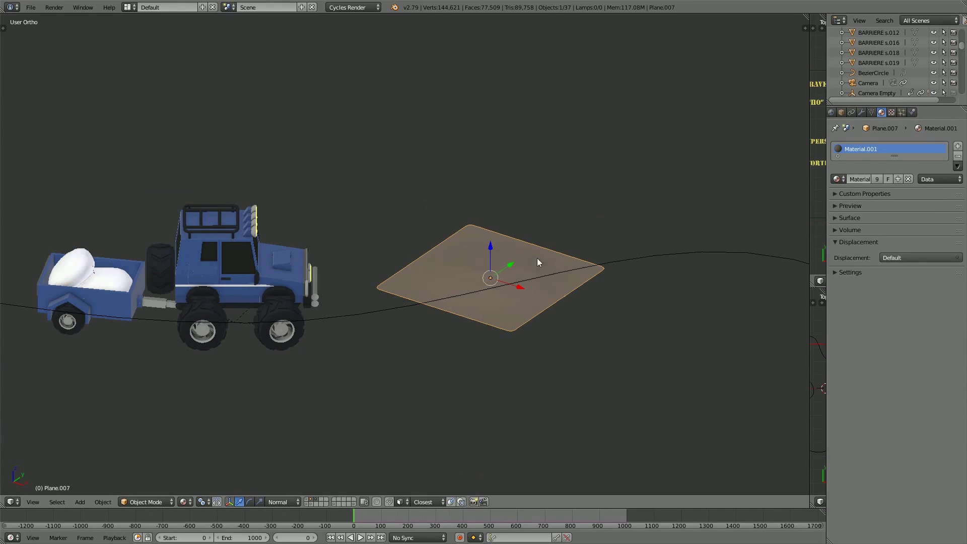
# - Add a Dynamic Paint brush to the jeep's front wheel
pyautogui.click(910, 112)
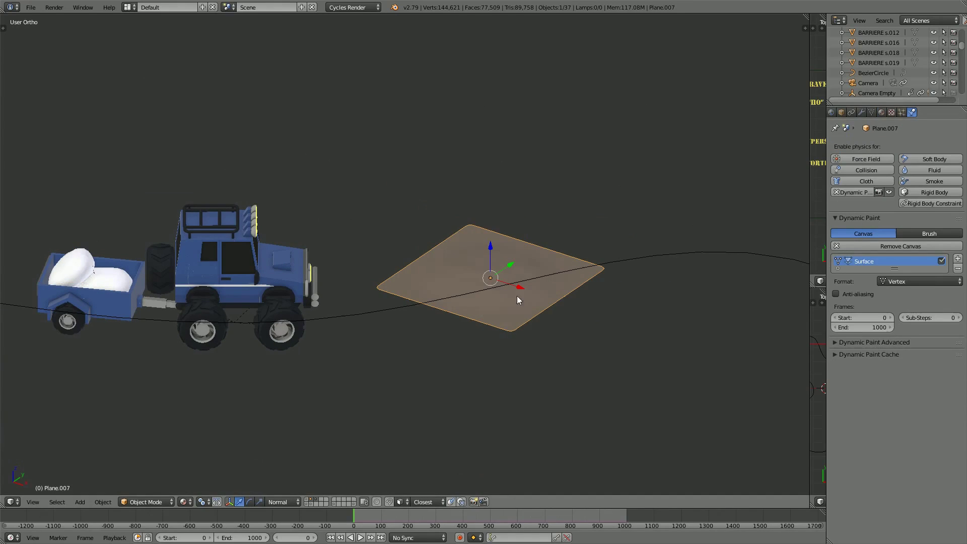
pyautogui.rightClick(298, 340)
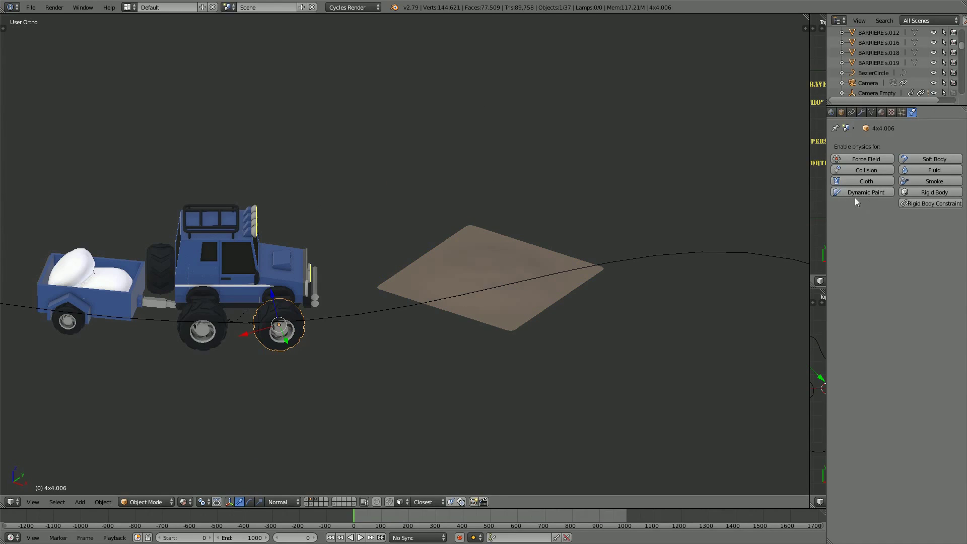
pyautogui.click(872, 193)
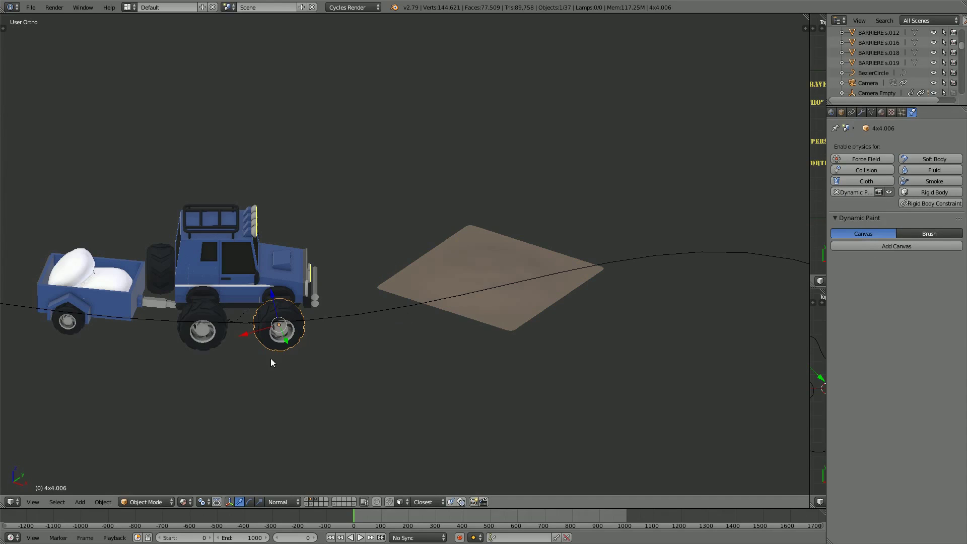
pyautogui.click(924, 234)
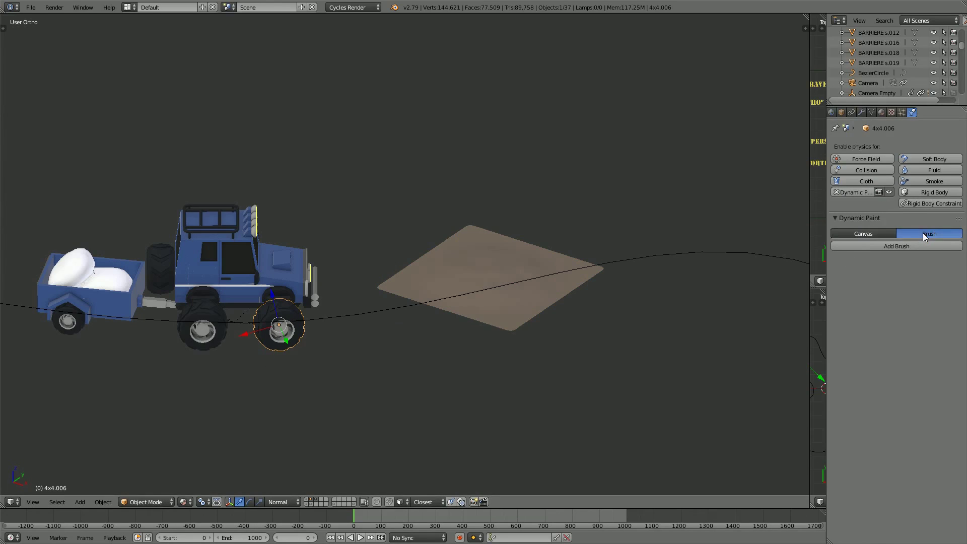
pyautogui.click(890, 246)
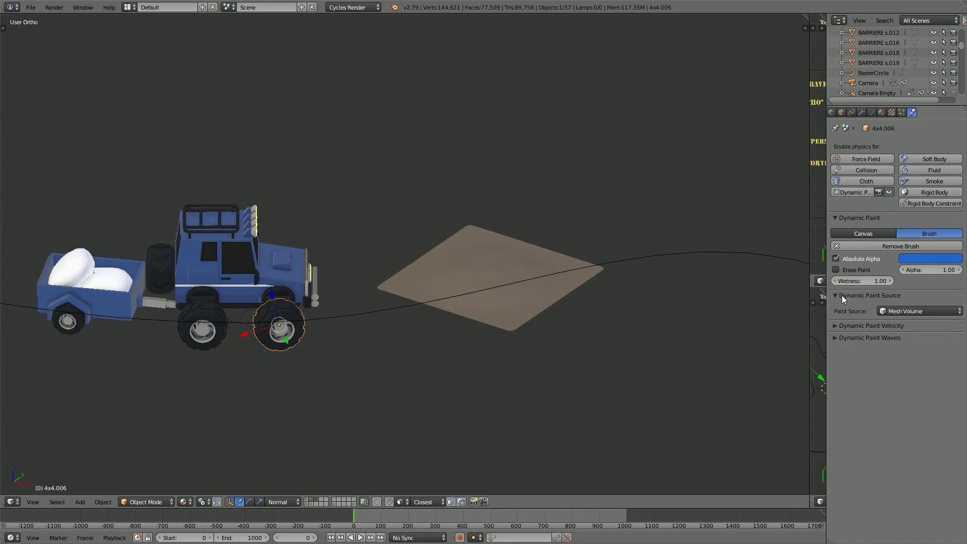
pyautogui.click(847, 306)
pyautogui.click(846, 307)
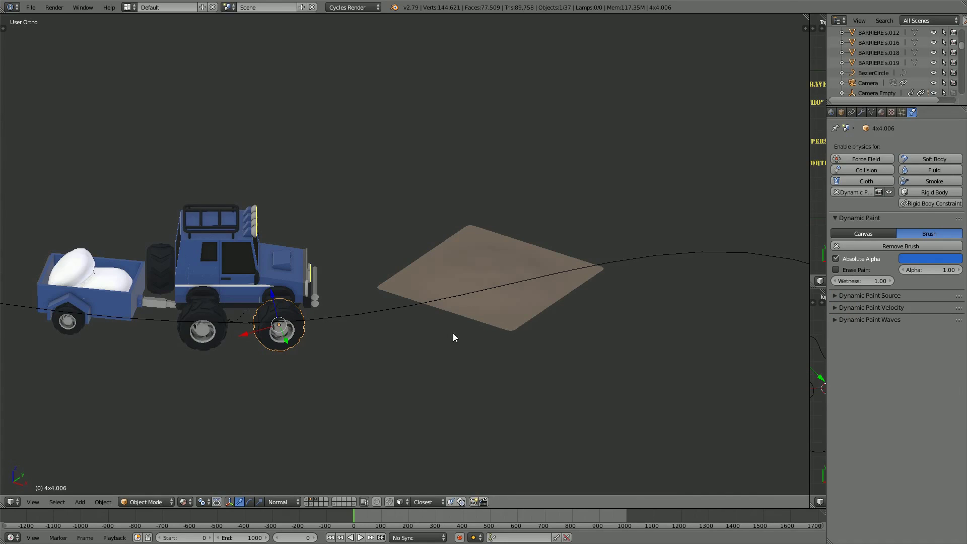
# - Sample the plane's tan as the wheel's brush colour
pyautogui.scroll(3, 452, 333)
pyautogui.scroll(1, 429, 308)
pyautogui.keyDown('shift'); pyautogui.moveTo(429, 307); pyautogui.dragTo(483, 289, button='middle'); pyautogui.keyUp('shift')
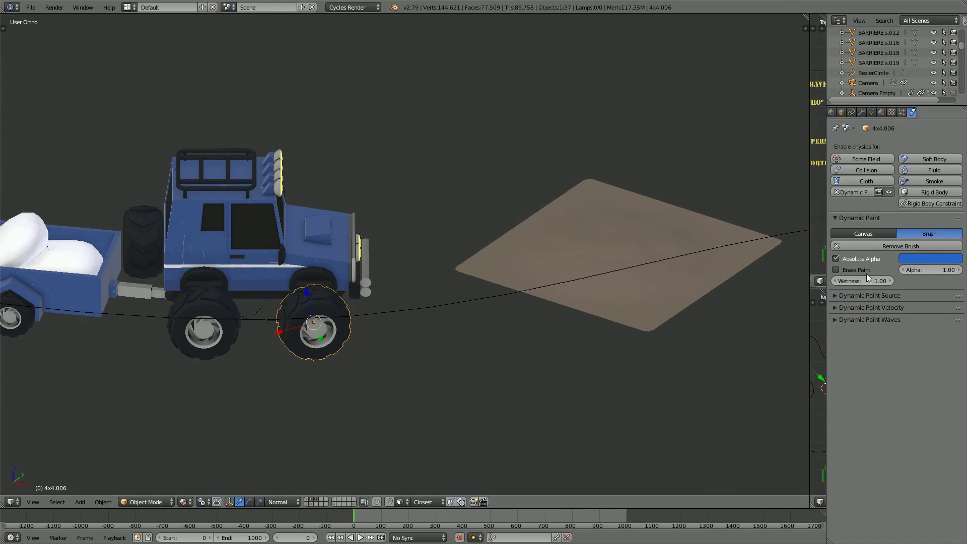
pyautogui.click(924, 259)
pyautogui.click(951, 234)
pyautogui.click(607, 246)
pyautogui.moveTo(607, 247); pyautogui.dragTo(579, 282, button='middle')
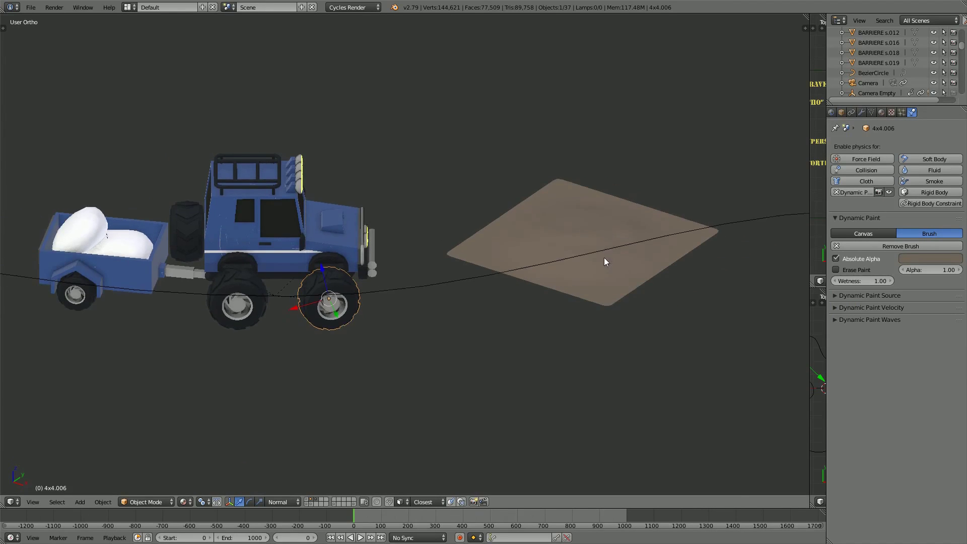
# - Change the brush colour to dark blue (0.096, 0.325, 0.447)
pyautogui.click(921, 260)
pyautogui.click(917, 143)
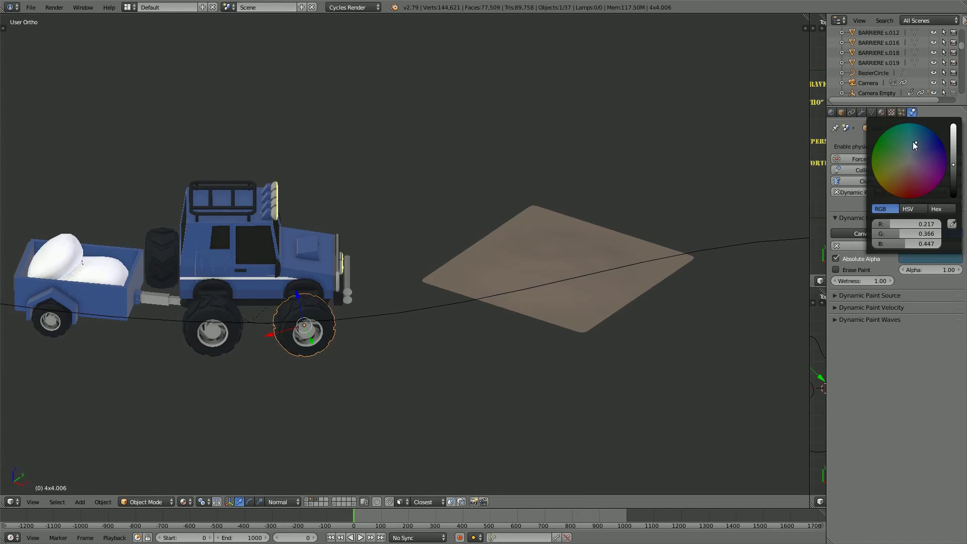
pyautogui.click(925, 146)
pyautogui.moveTo(926, 146)
pyautogui.mouseDown()
pyautogui.moveTo(889, 176)
pyautogui.moveTo(909, 185)
pyautogui.moveTo(919, 136)
pyautogui.mouseUp()
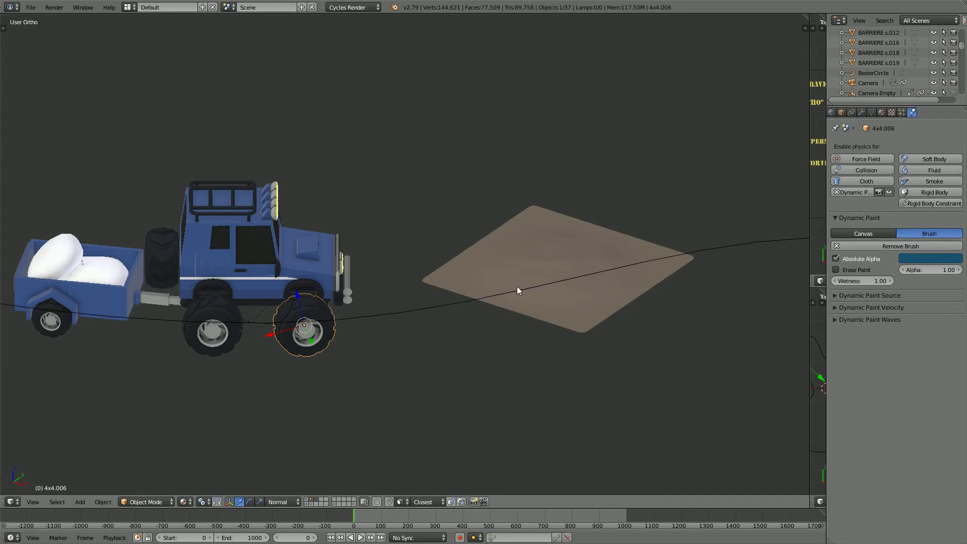
# - Play the animation to test the tire tracks, then stop at frame 0
pyautogui.hotkey('alt', 'a')
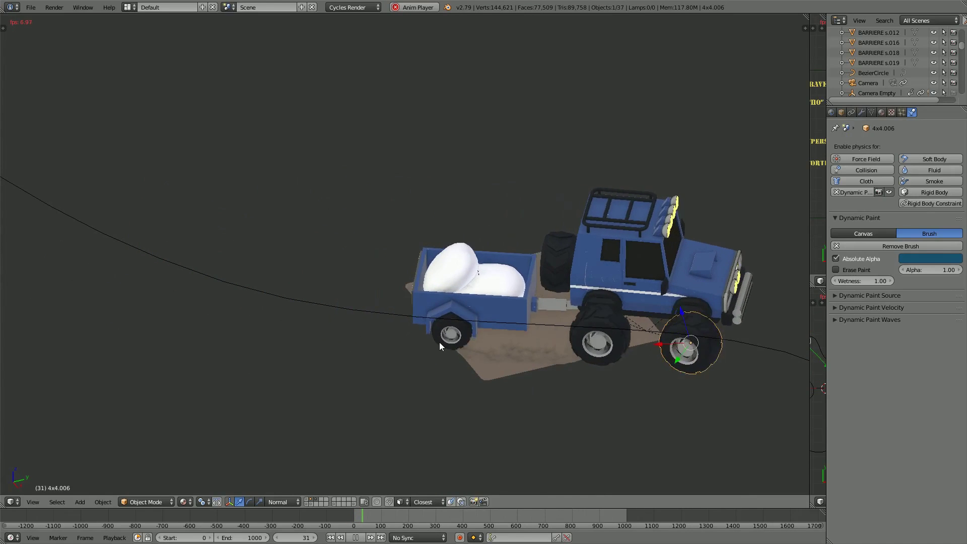
pyautogui.moveTo(449, 363); pyautogui.dragTo(482, 363, button='middle')
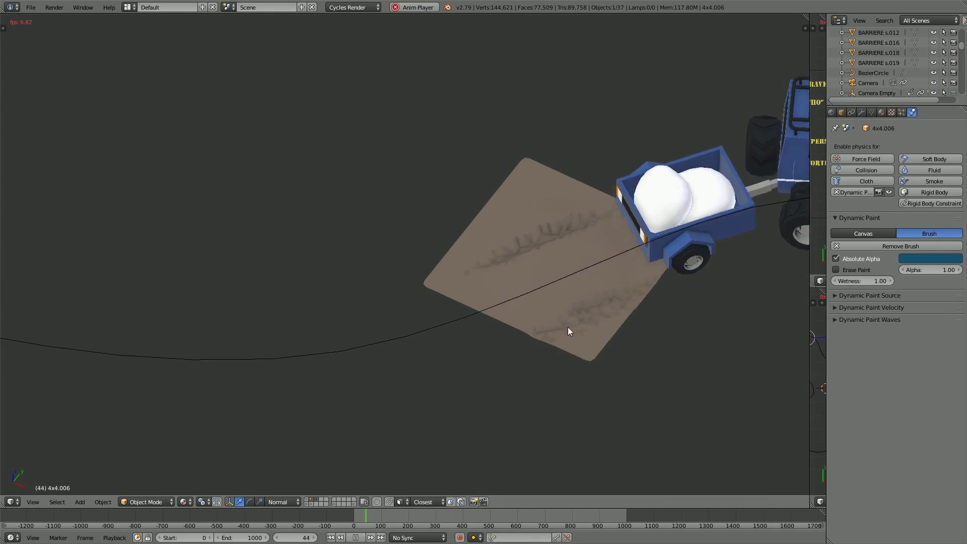
pyautogui.press('Escape')
pyautogui.moveTo(563, 332)
pyautogui.mouseDown(button='middle')
pyautogui.moveTo(479, 346)
pyautogui.moveTo(438, 330)
pyautogui.moveTo(419, 341)
pyautogui.mouseUp(button='middle')
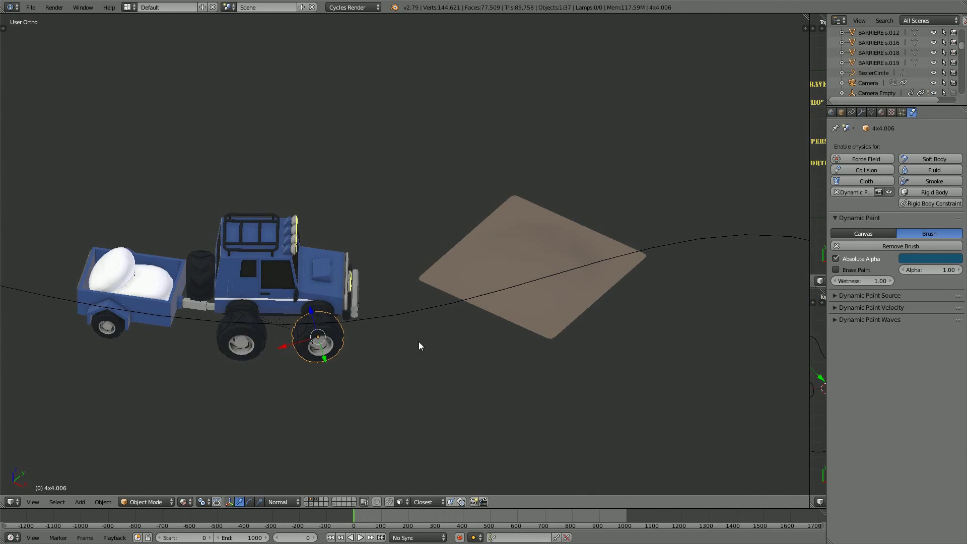
# - Select the terrain plane and turn off the scene's Simplify option
pyautogui.rightClick(559, 311)
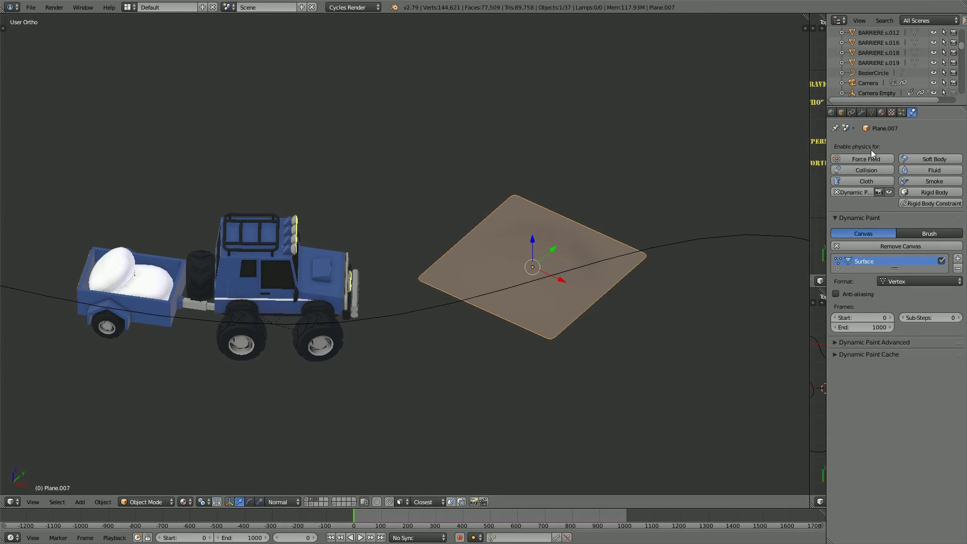
pyautogui.scroll(3, 850, 113)
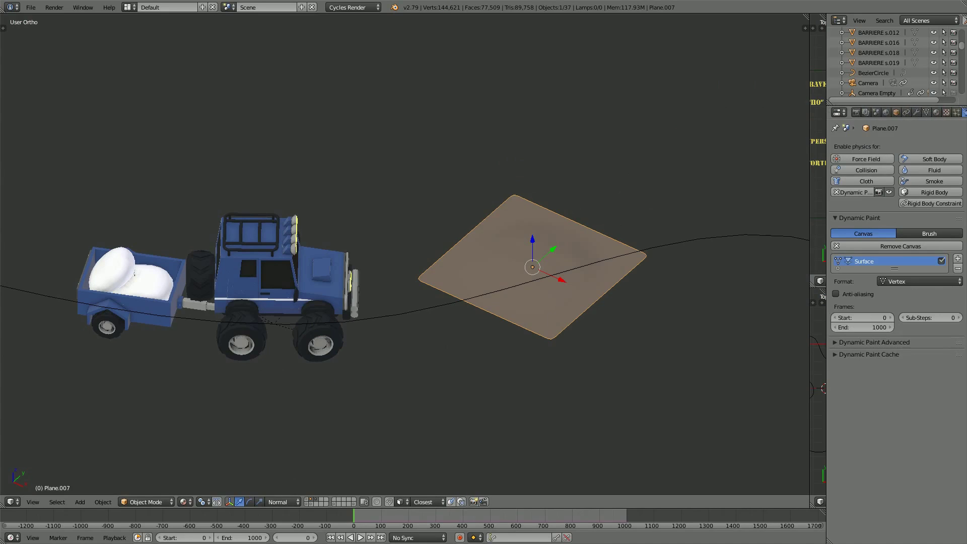
pyautogui.click(876, 113)
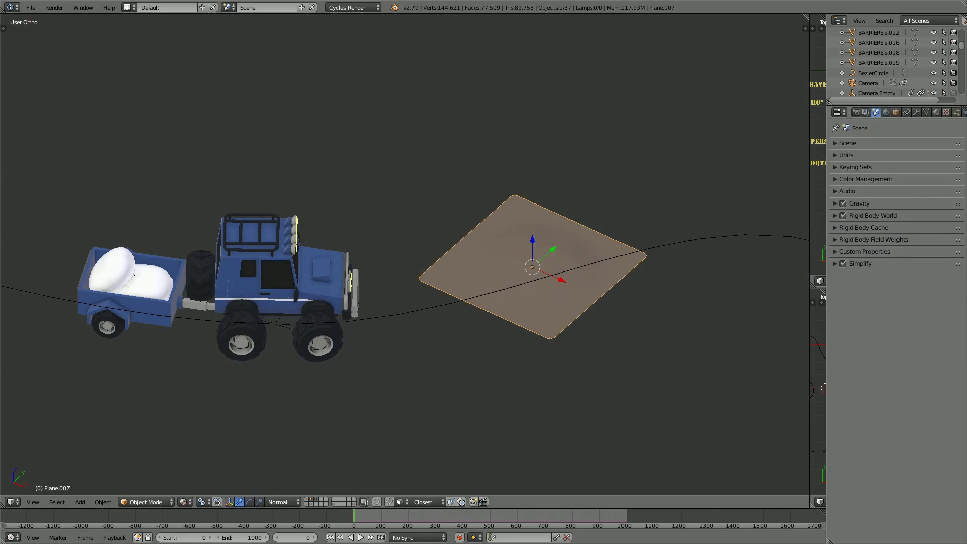
pyautogui.click(836, 265)
pyautogui.click(841, 264)
# - Check the front wheel's Dynamic Paint modifier, then reselect the terrain plane
pyautogui.rightClick(318, 340)
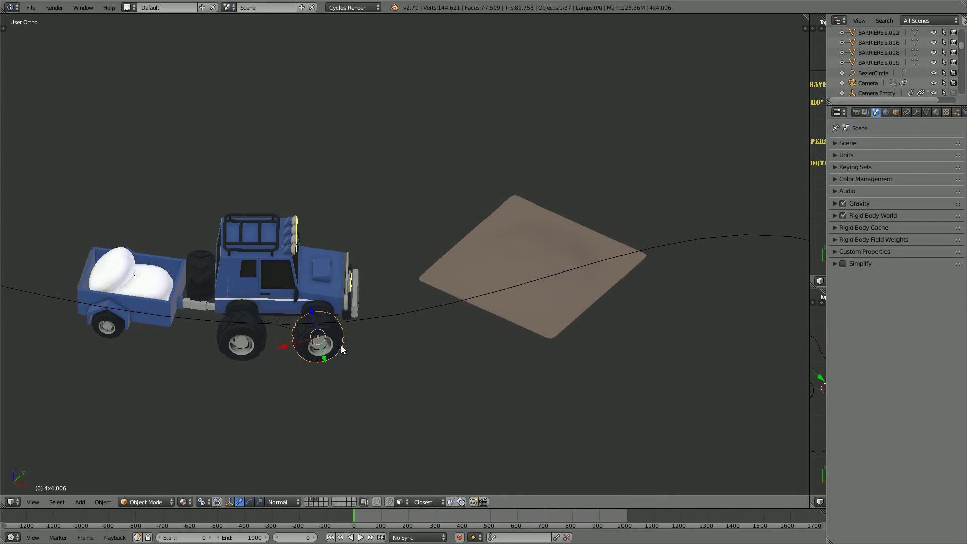
pyautogui.click(916, 113)
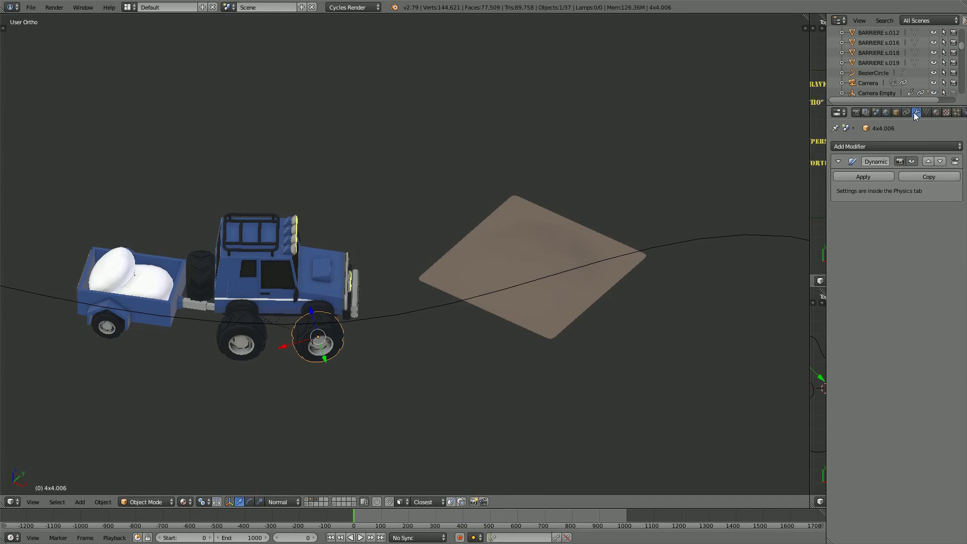
pyautogui.click(839, 162)
pyautogui.click(839, 162)
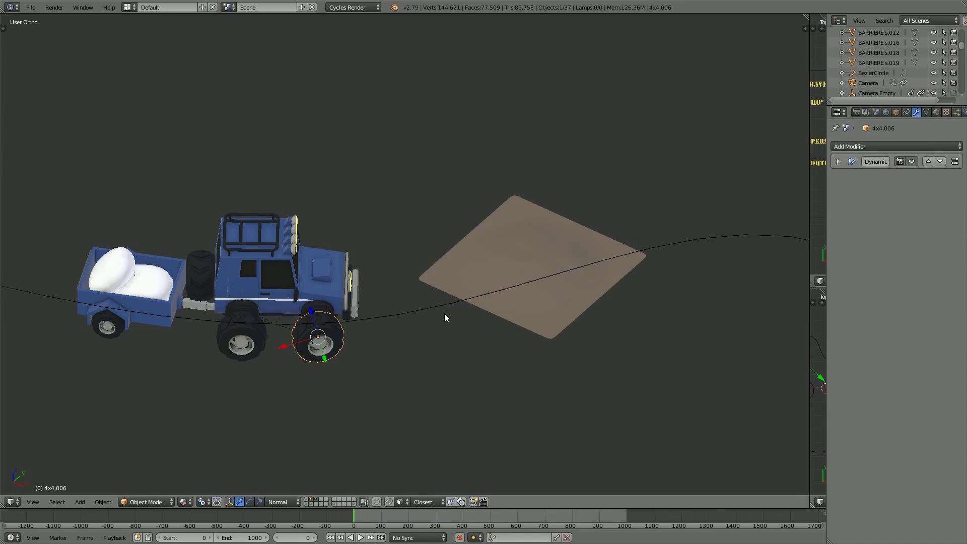
pyautogui.rightClick(537, 304)
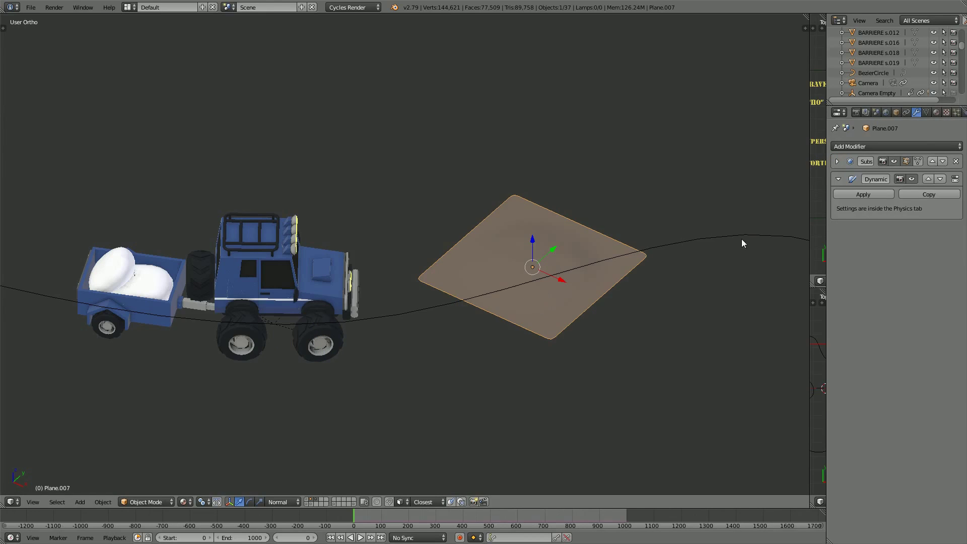
# - Raise the plane's Subdivision Surface viewport level from 1 to 2
pyautogui.click(838, 162)
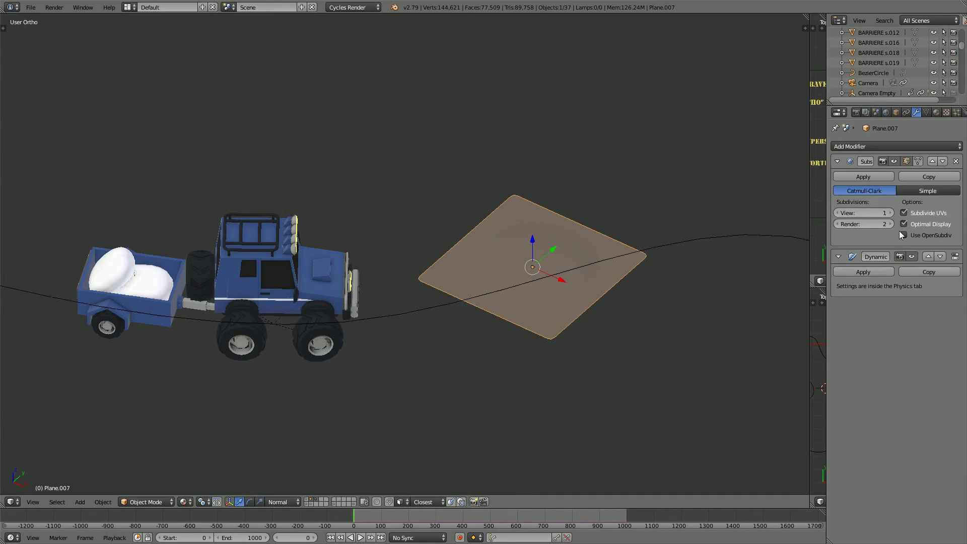
pyautogui.click(891, 213)
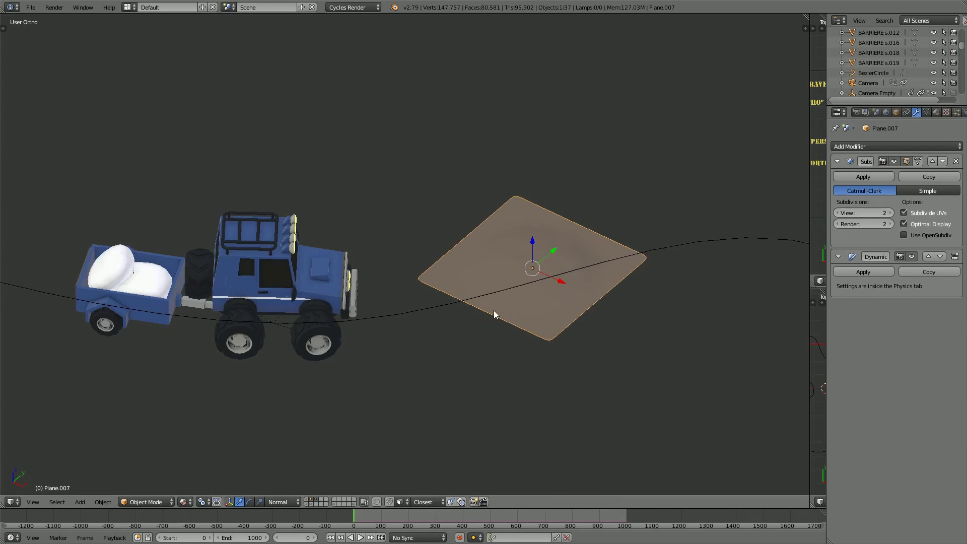
pyautogui.moveTo(493, 311)
pyautogui.mouseDown(button='middle')
pyautogui.moveTo(443, 301)
pyautogui.moveTo(513, 347)
pyautogui.mouseUp(button='middle')
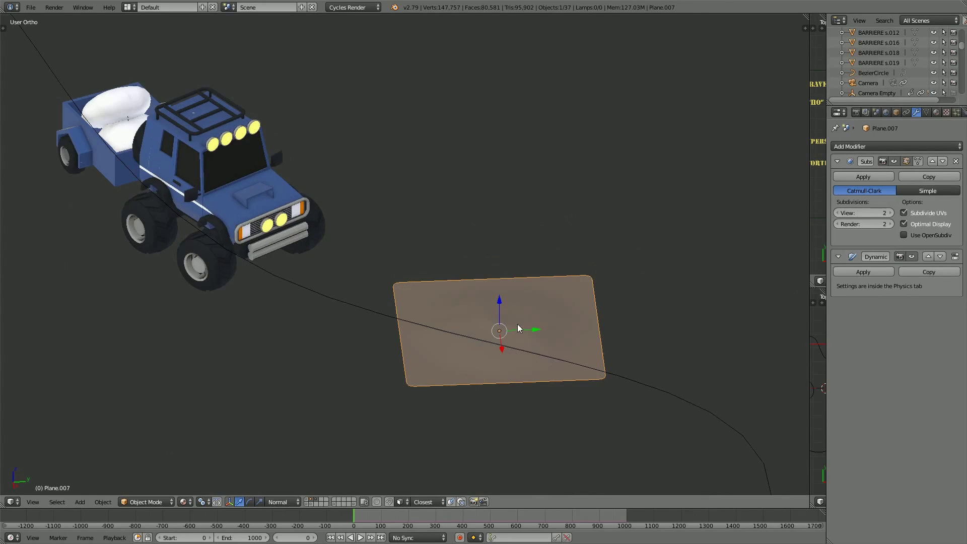
# - Play the animation to frame 53, then inspect the two tyre-track dents in the plane
pyautogui.hotkey('alt', 'a')
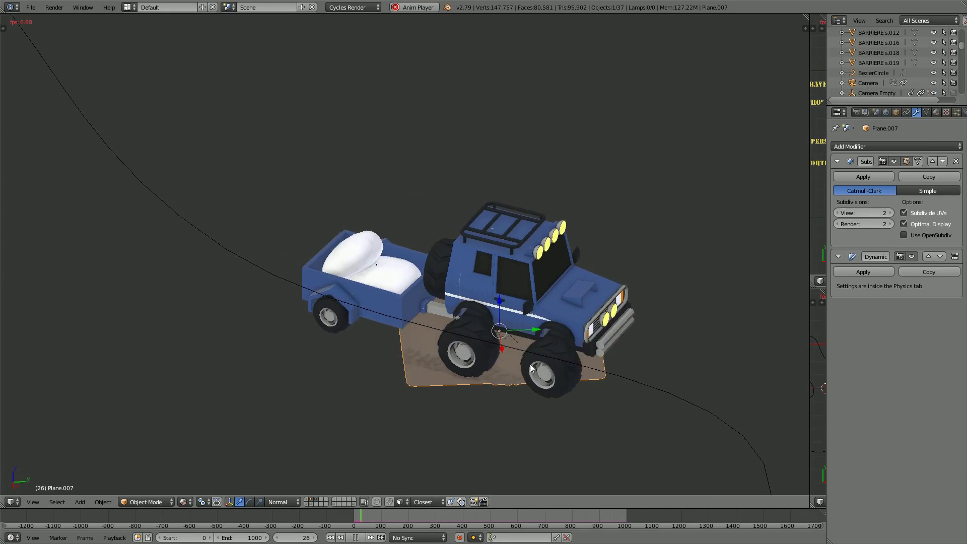
pyautogui.moveTo(492, 402)
pyautogui.mouseDown(button='middle')
pyautogui.moveTo(533, 408)
pyautogui.moveTo(551, 397)
pyautogui.mouseUp(button='middle')
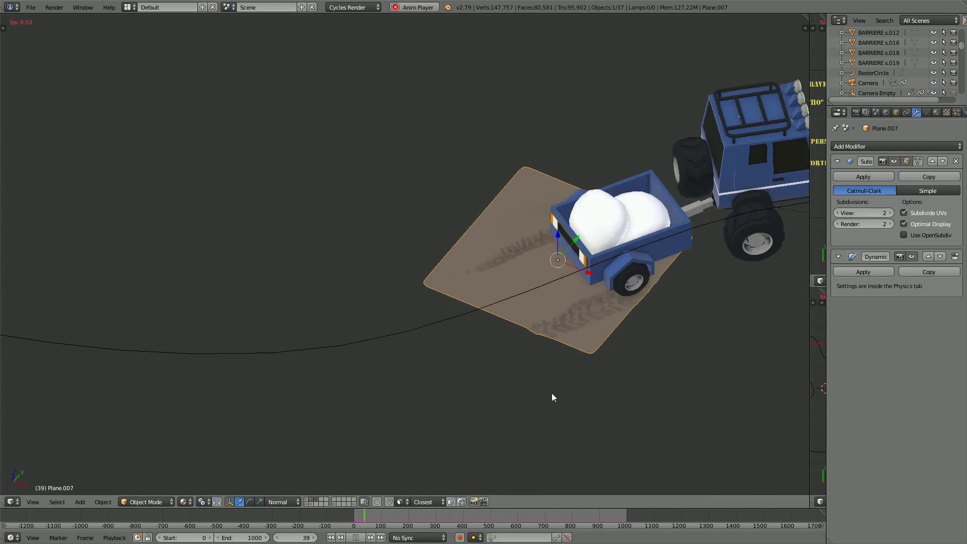
pyautogui.click(356, 537)
pyautogui.scroll(-2, 506, 241)
pyautogui.scroll(4, 523, 295)
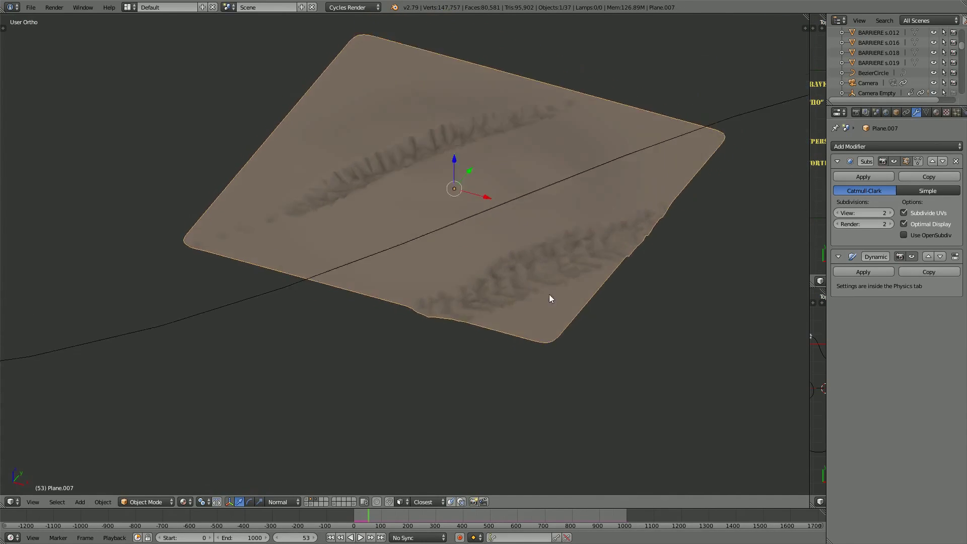
pyautogui.moveTo(549, 295)
pyautogui.mouseDown(button='middle')
pyautogui.moveTo(583, 274)
pyautogui.moveTo(619, 280)
pyautogui.moveTo(627, 297)
pyautogui.moveTo(567, 301)
pyautogui.moveTo(544, 277)
pyautogui.moveTo(547, 261)
pyautogui.moveTo(482, 261)
pyautogui.moveTo(443, 295)
pyautogui.moveTo(418, 338)
pyautogui.moveTo(497, 335)
pyautogui.moveTo(528, 316)
pyautogui.mouseUp(button='middle')
pyautogui.scroll(2, 442, 296)
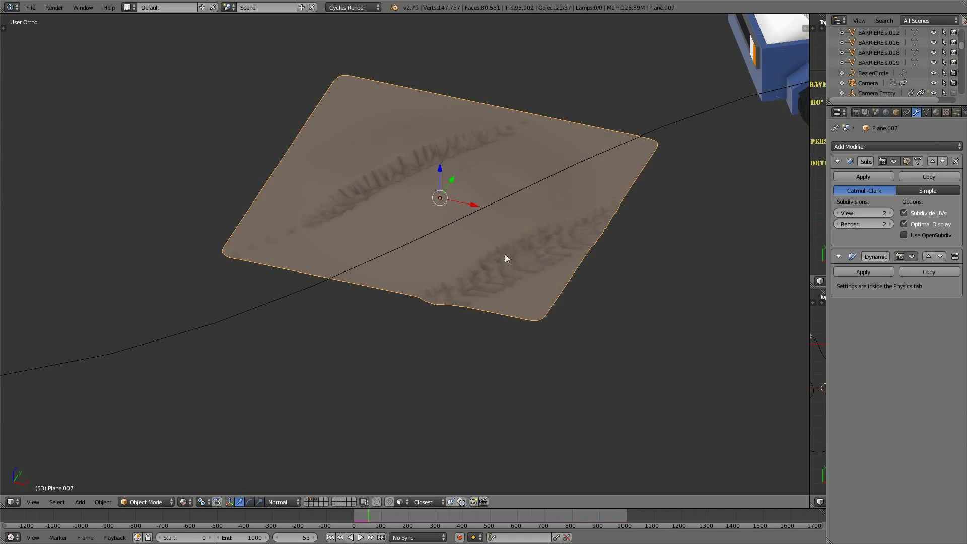
pyautogui.scroll(-1, 528, 250)
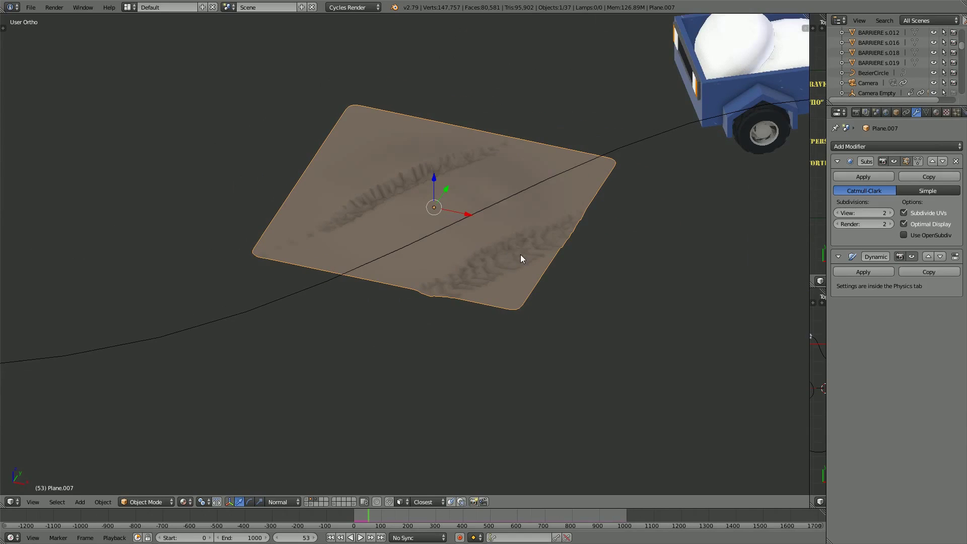
pyautogui.scroll(-1, 520, 254)
pyautogui.moveTo(514, 241)
pyautogui.keyDown('shift'); pyautogui.mouseDown(button='middle')
pyautogui.moveTo(460, 273)
pyautogui.moveTo(489, 279)
pyautogui.moveTo(468, 274)
pyautogui.moveTo(423, 294)
pyautogui.mouseUp(button='middle'); pyautogui.keyUp('shift')
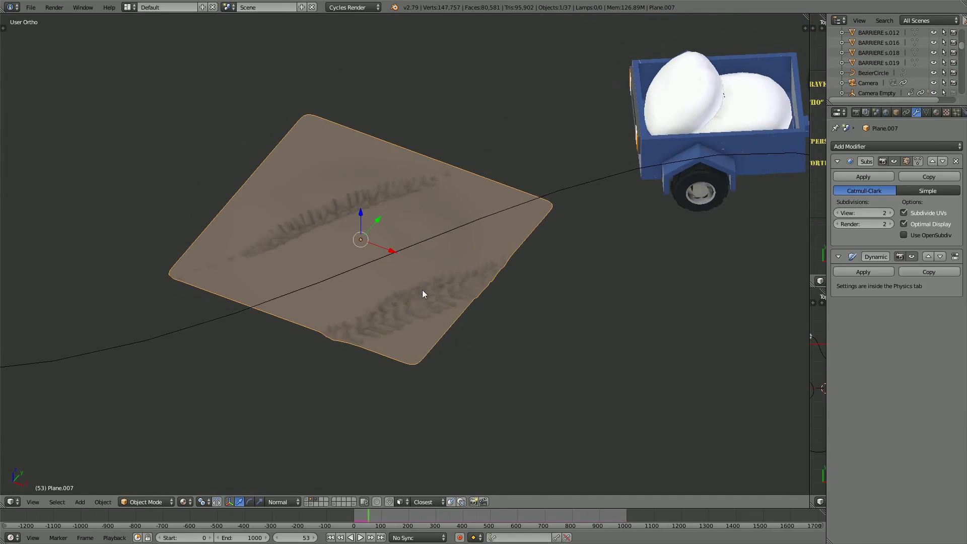
# - Raise viewport subdivisions to 3 and replay the animation from frame 0, stopping at frame 39
pyautogui.click(891, 213)
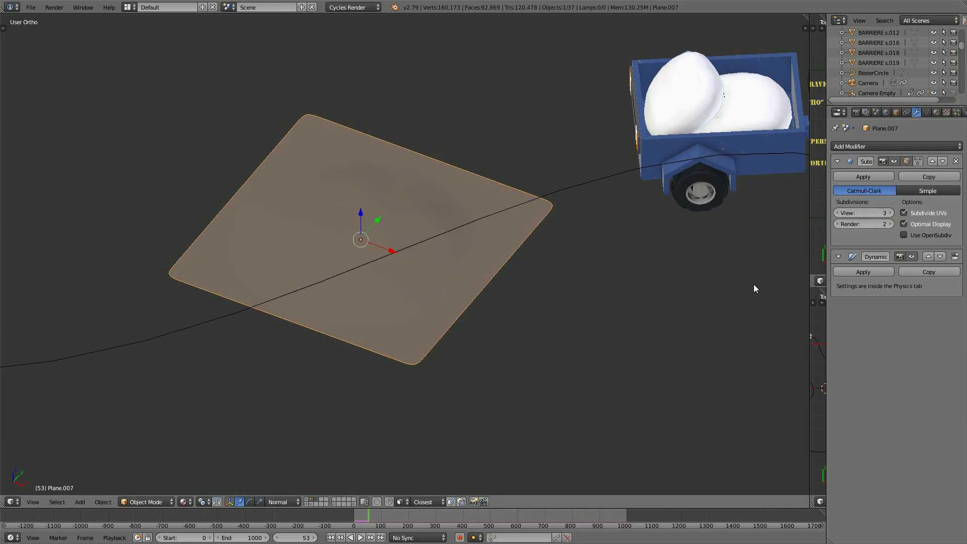
pyautogui.click(331, 537)
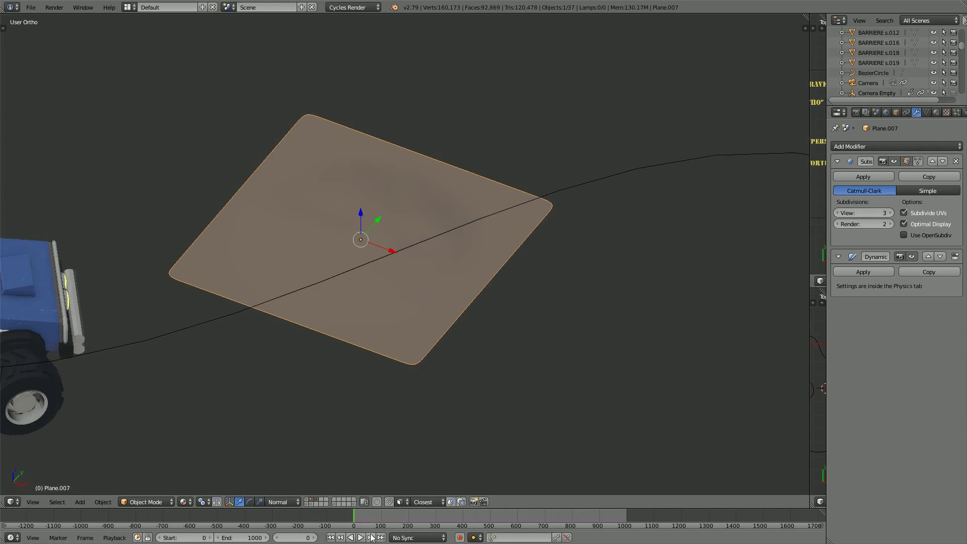
pyautogui.click(360, 537)
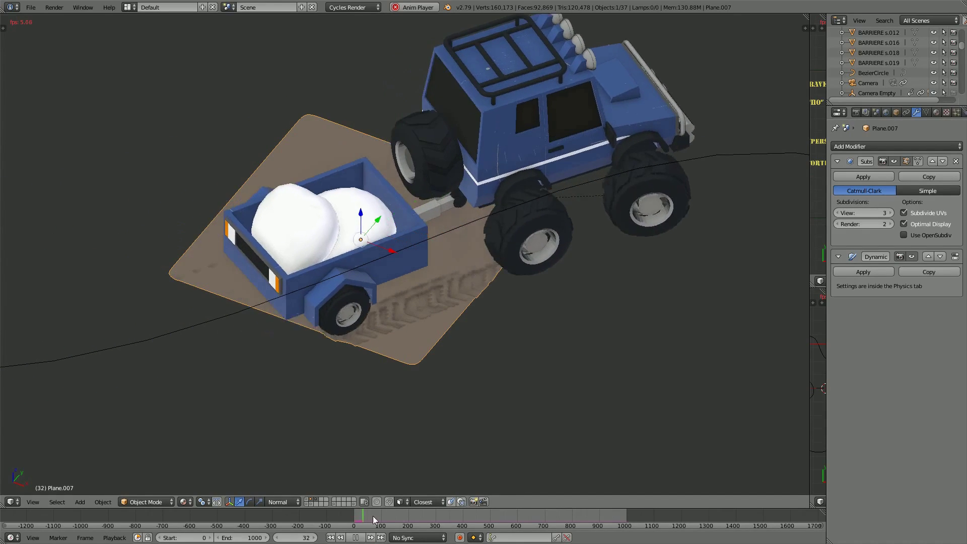
pyautogui.hotkey('alt', 'a')
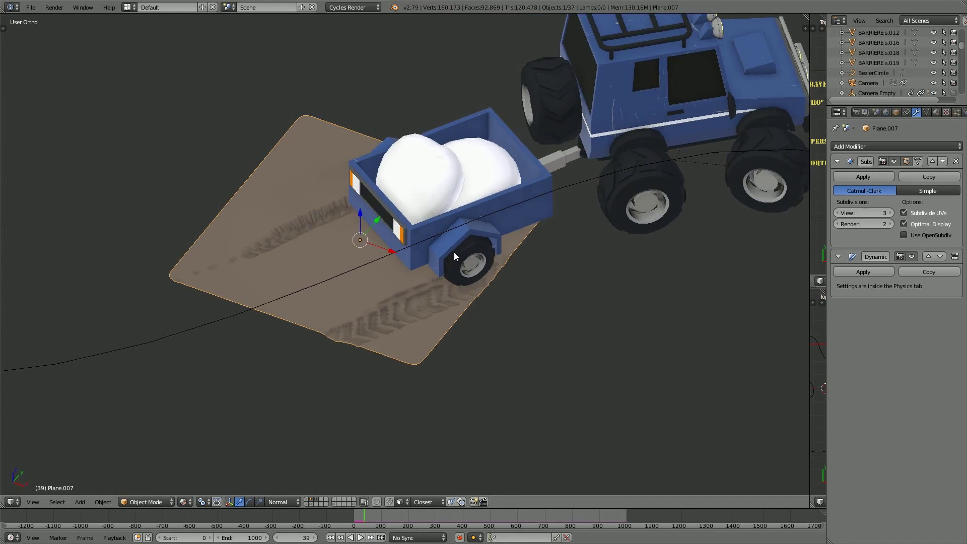
# - Orbit and zoom around the jeep and trailer to inspect the finer tire tracks
pyautogui.moveTo(454, 251)
pyautogui.mouseDown(button='middle')
pyautogui.moveTo(485, 310)
pyautogui.moveTo(509, 328)
pyautogui.moveTo(573, 291)
pyautogui.moveTo(457, 303)
pyautogui.moveTo(415, 234)
pyautogui.moveTo(404, 259)
pyautogui.moveTo(415, 306)
pyautogui.moveTo(481, 332)
pyautogui.mouseUp(button='middle')
pyautogui.scroll(-5, 480, 332)
pyautogui.moveTo(470, 300)
pyautogui.mouseDown(button='middle')
pyautogui.moveTo(536, 289)
pyautogui.moveTo(451, 287)
pyautogui.mouseUp(button='middle')
pyautogui.scroll(2, 451, 287)
pyautogui.scroll(2, 452, 287)
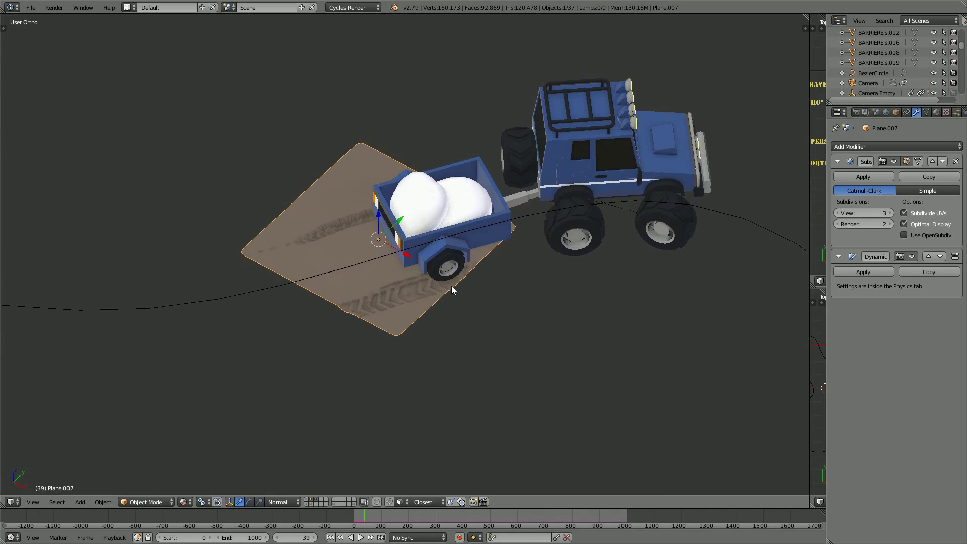
pyautogui.scroll(1, 451, 285)
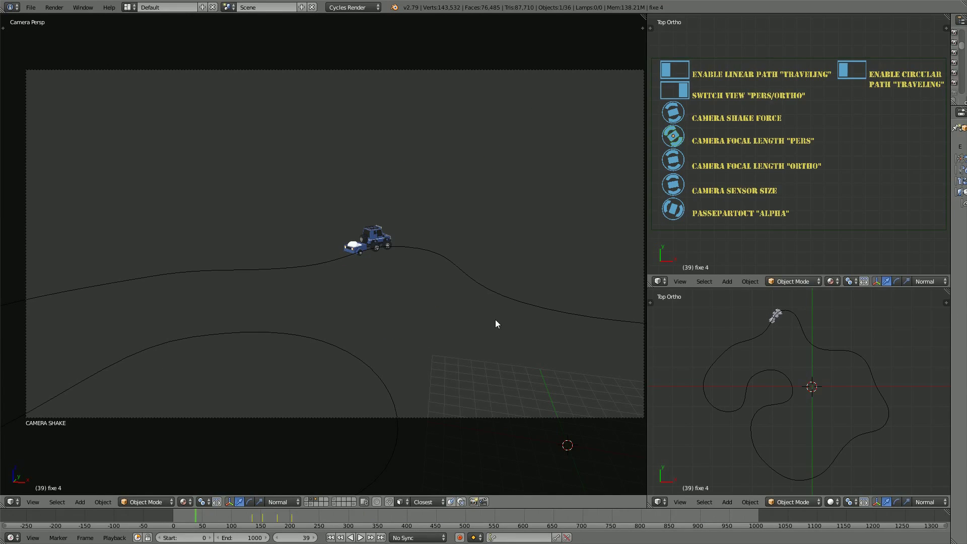